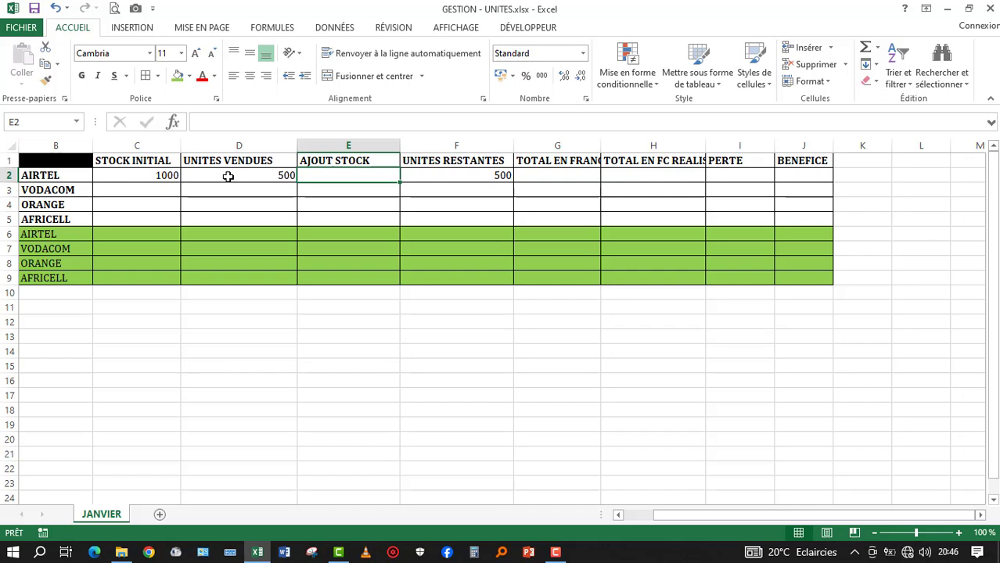
Review the operator names in B2:B5 and the table's columns from STOCK INITIAL through PERTE
{"action": "left_click_drag", "start_coordinate": [67, 178], "coordinate": [63, 217]}
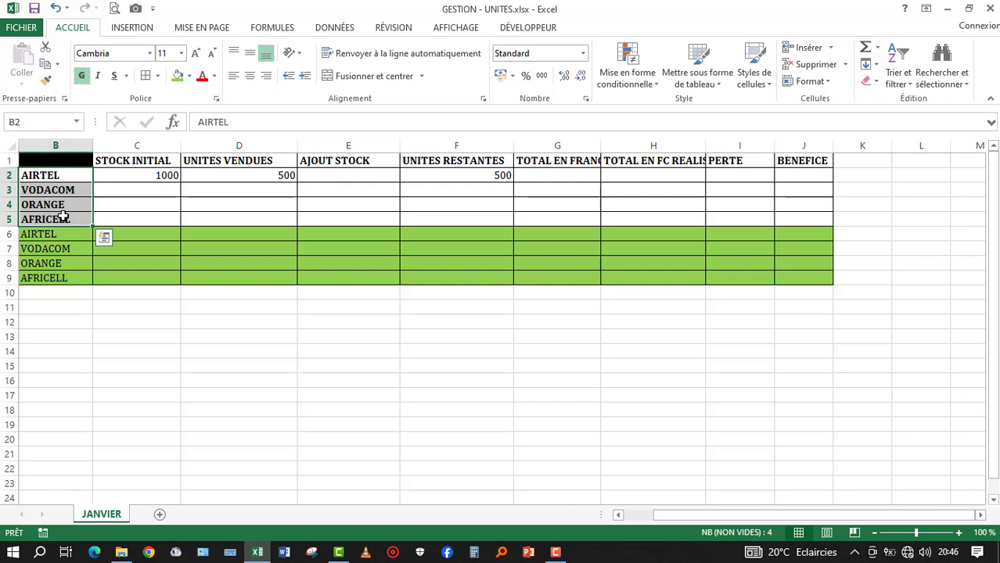
{"action": "left_click", "coordinate": [165, 175]}
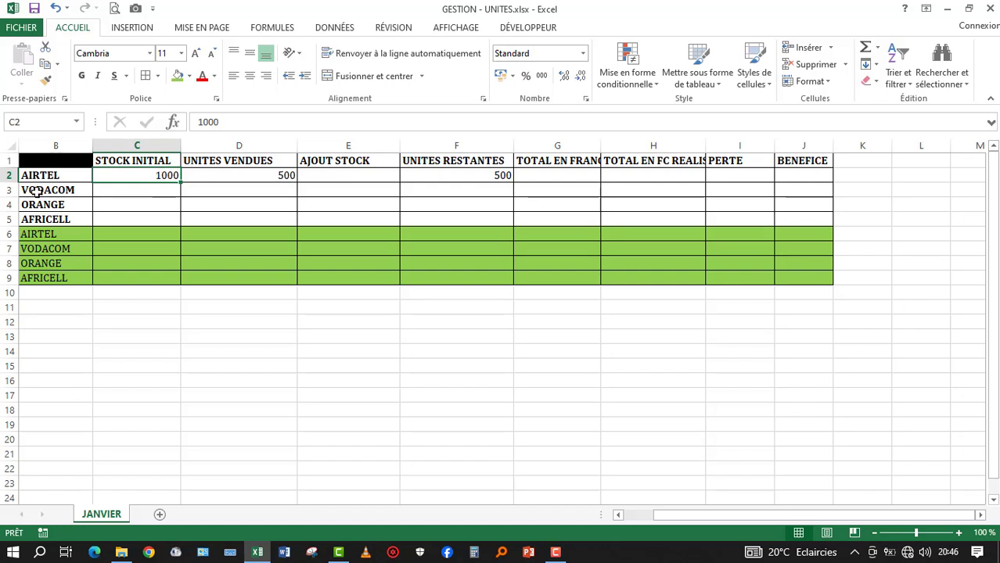
{"action": "left_click", "coordinate": [143, 146]}
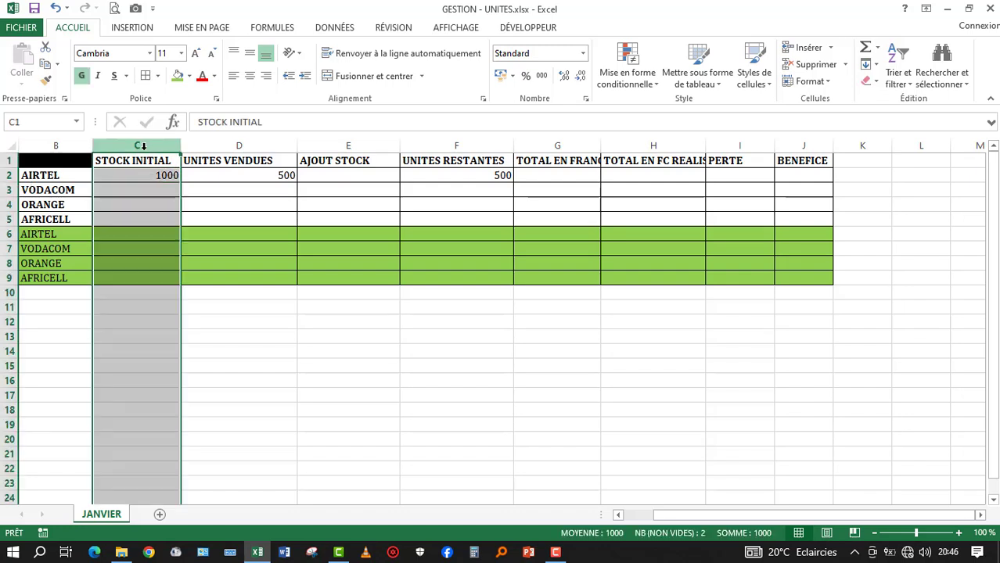
{"action": "left_click", "coordinate": [246, 144]}
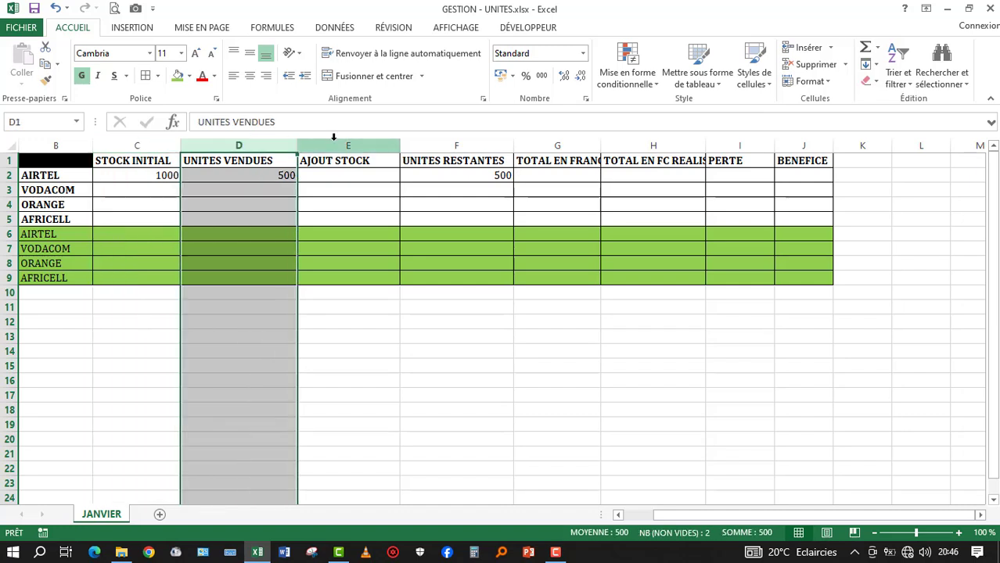
{"action": "left_click", "coordinate": [334, 144]}
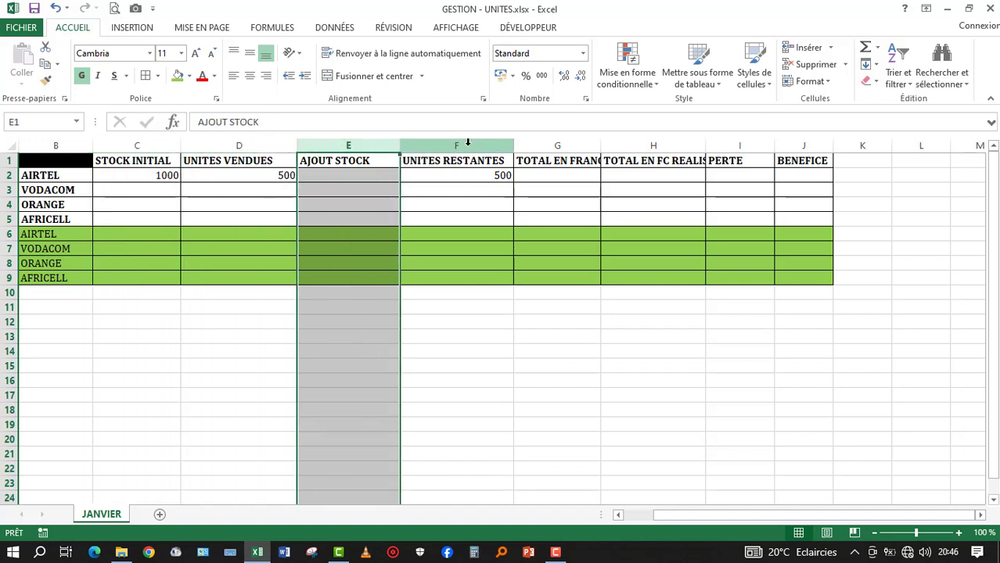
{"action": "left_click", "coordinate": [467, 145]}
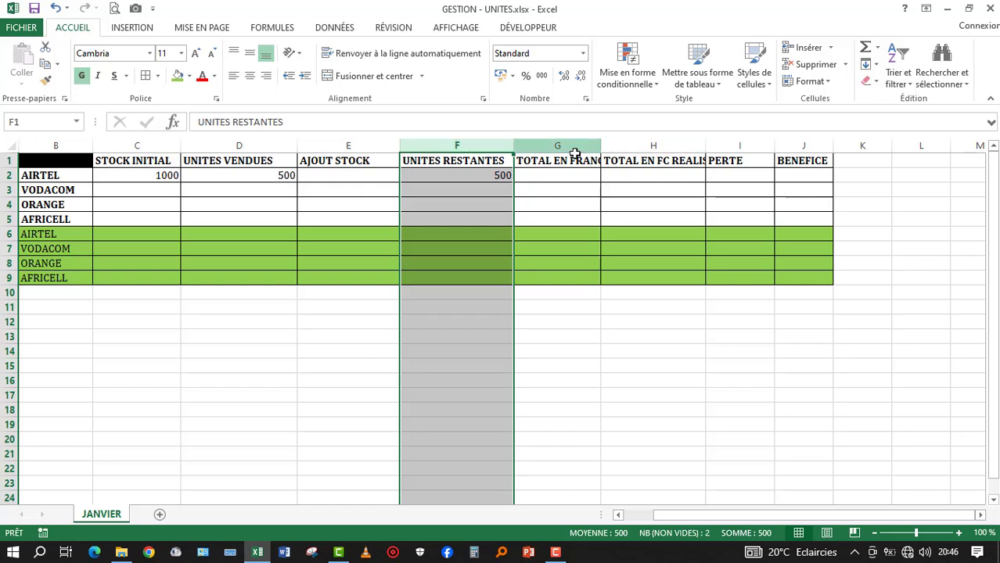
{"action": "left_click_drag", "start_coordinate": [541, 146], "coordinate": [732, 144]}
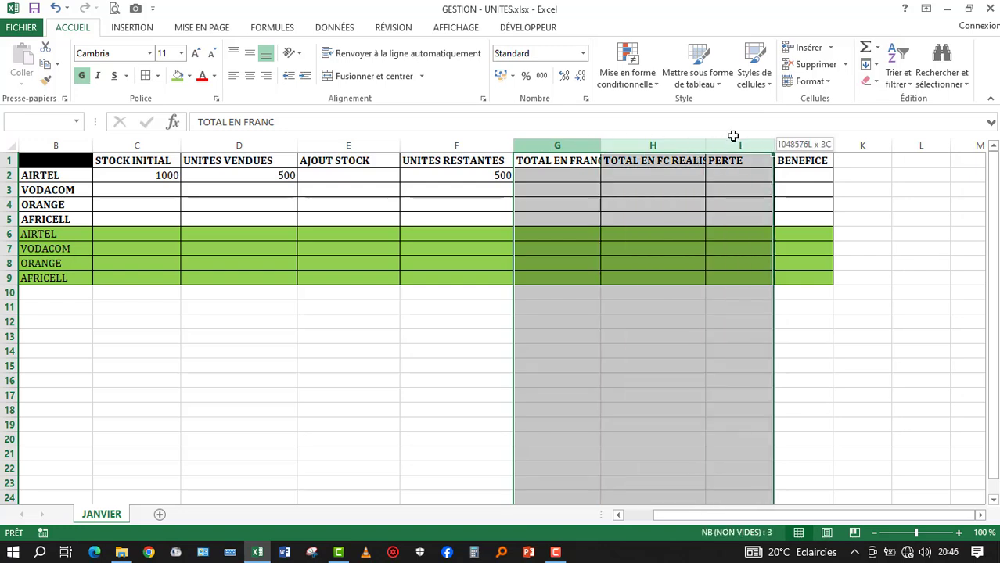
{"action": "left_click", "coordinate": [563, 145]}
{"action": "left_click", "coordinate": [653, 146]}
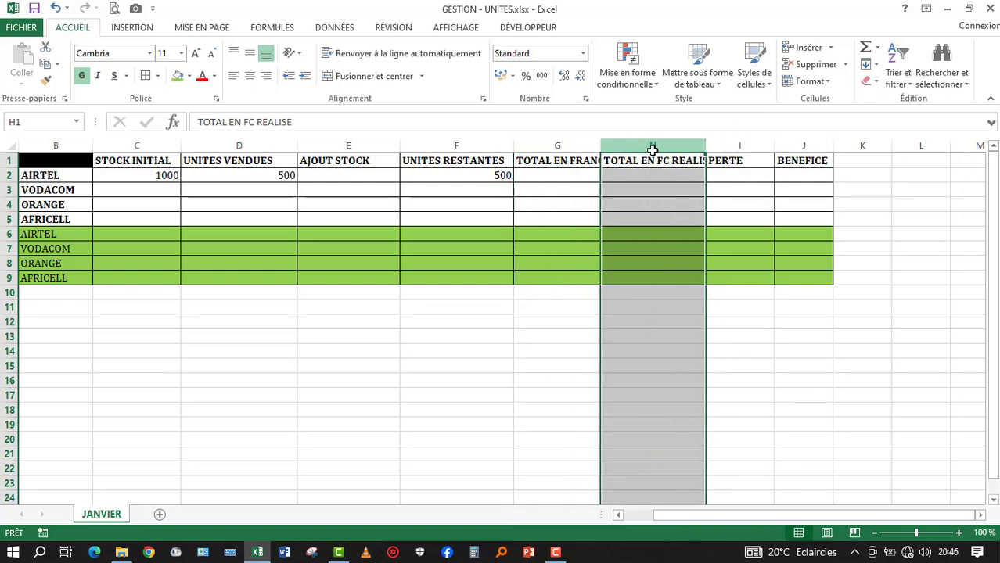
{"action": "left_click", "coordinate": [746, 145]}
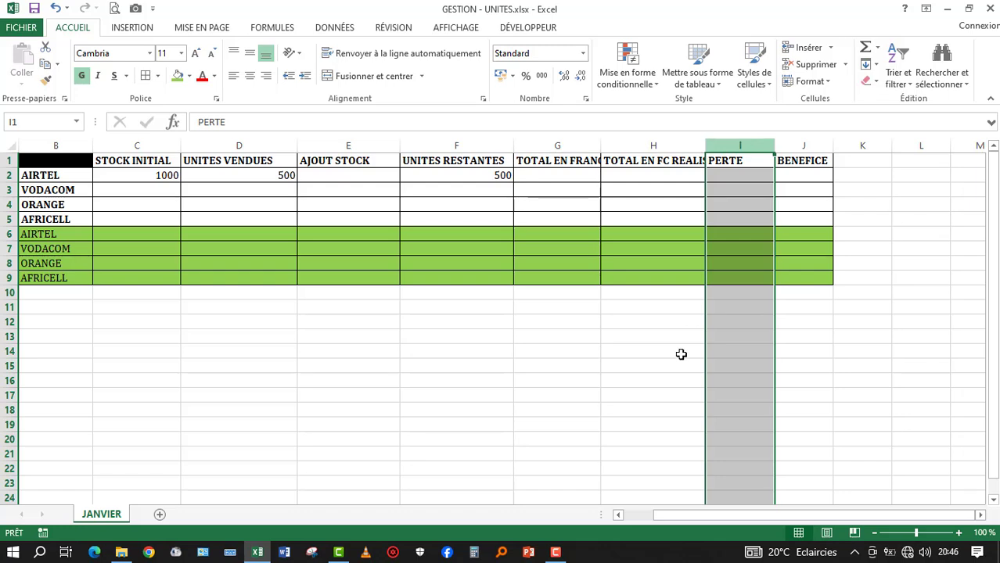
Widen column G so the full TOTAL EN FRANC heading fits
{"action": "left_click", "coordinate": [155, 197]}
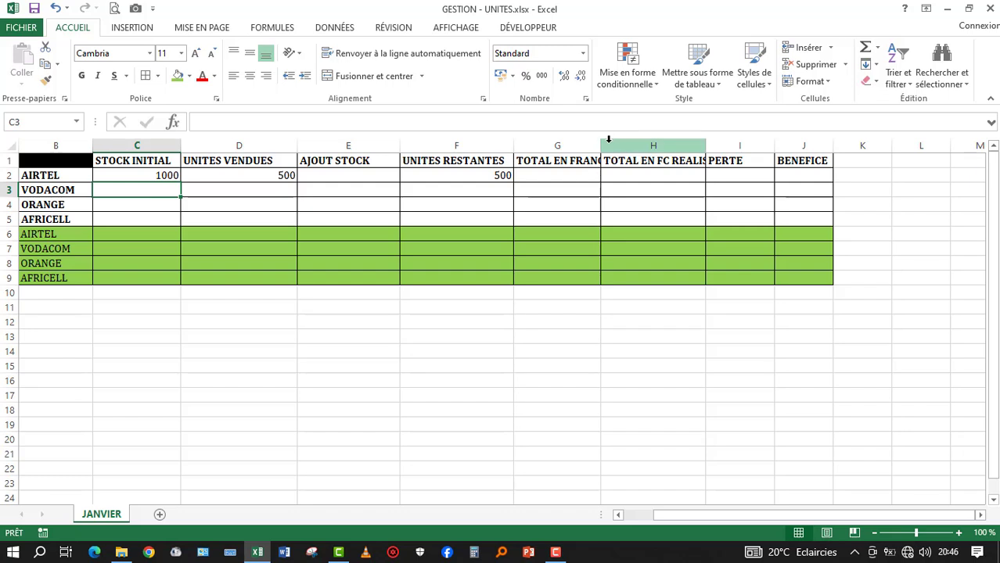
{"action": "left_click_drag", "start_coordinate": [601, 145], "coordinate": [637, 148]}
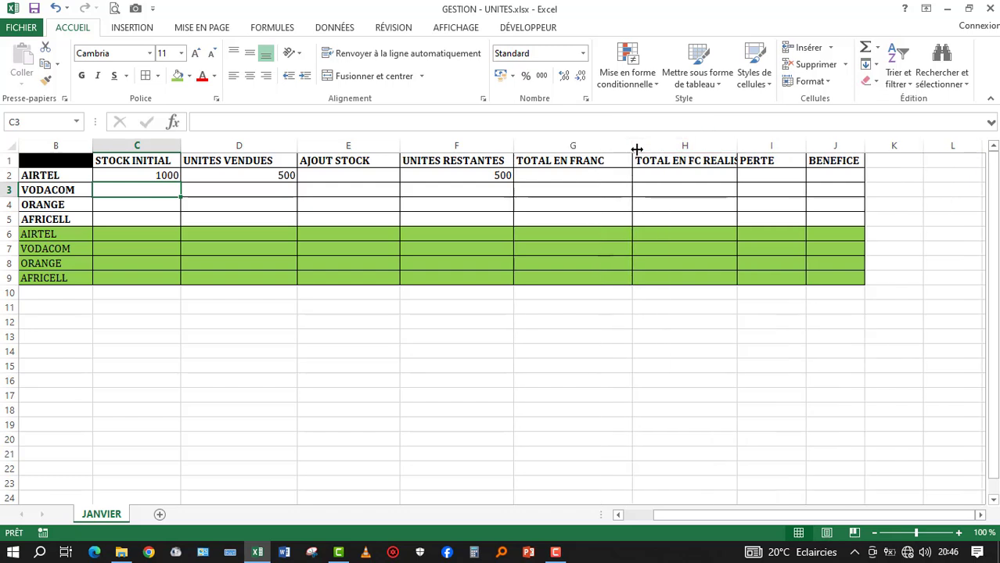
{"action": "left_click", "coordinate": [550, 175]}
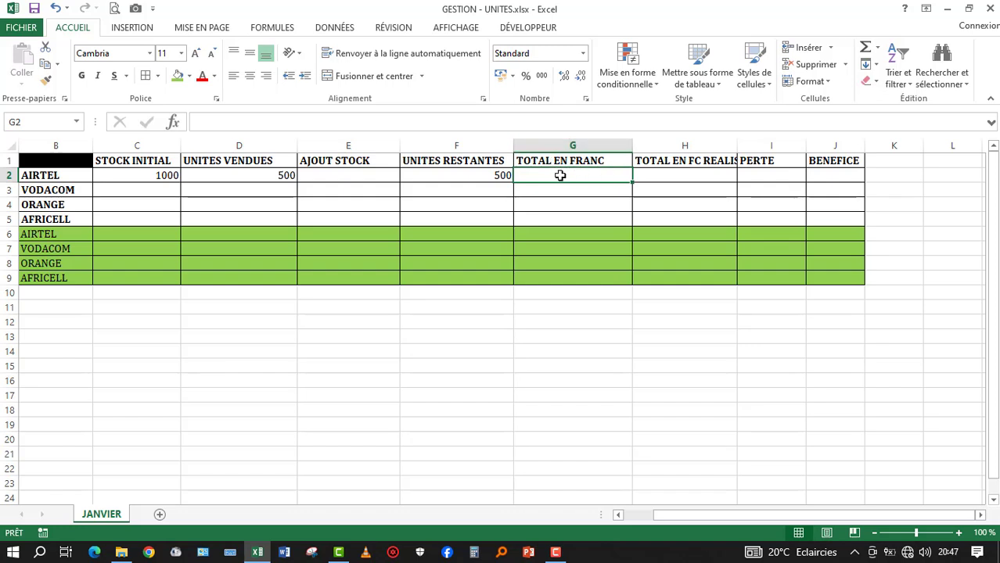
Clear the STOCK INITIAL and UNITES RESTANTES values in the first AIRTEL row
{"action": "left_click", "coordinate": [158, 175]}
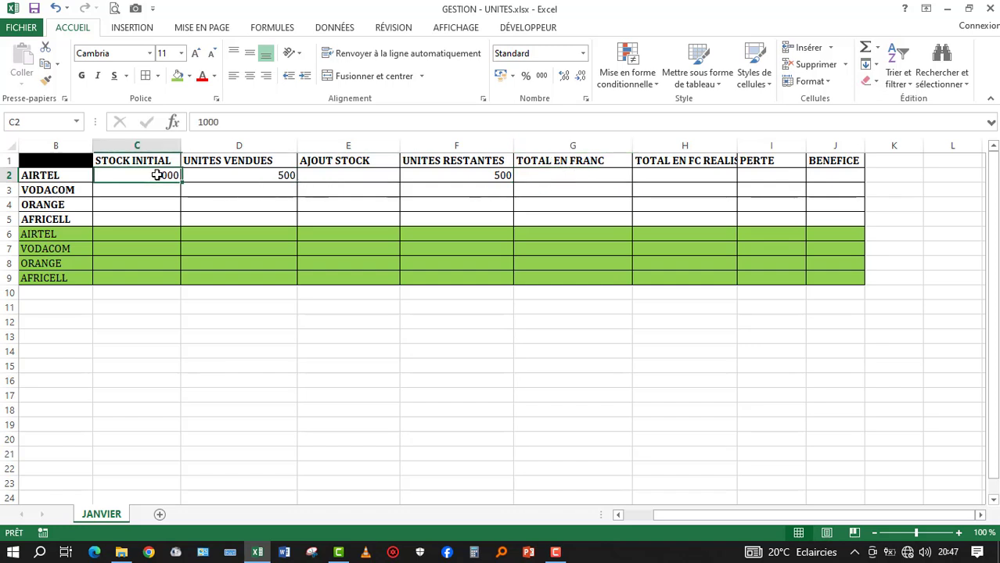
{"action": "key", "text": "Delete"}
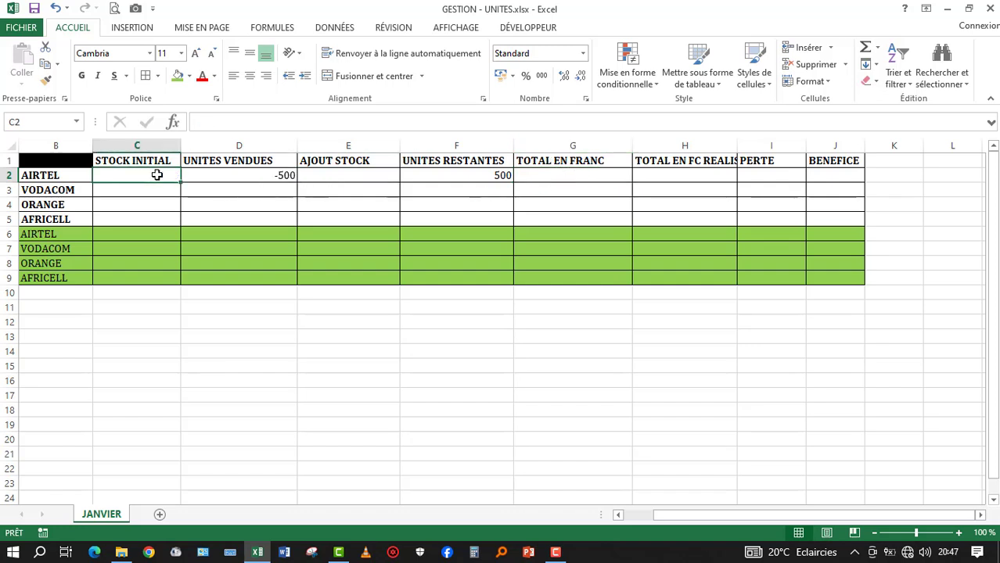
{"action": "left_click", "coordinate": [484, 174]}
{"action": "key", "text": "Delete"}
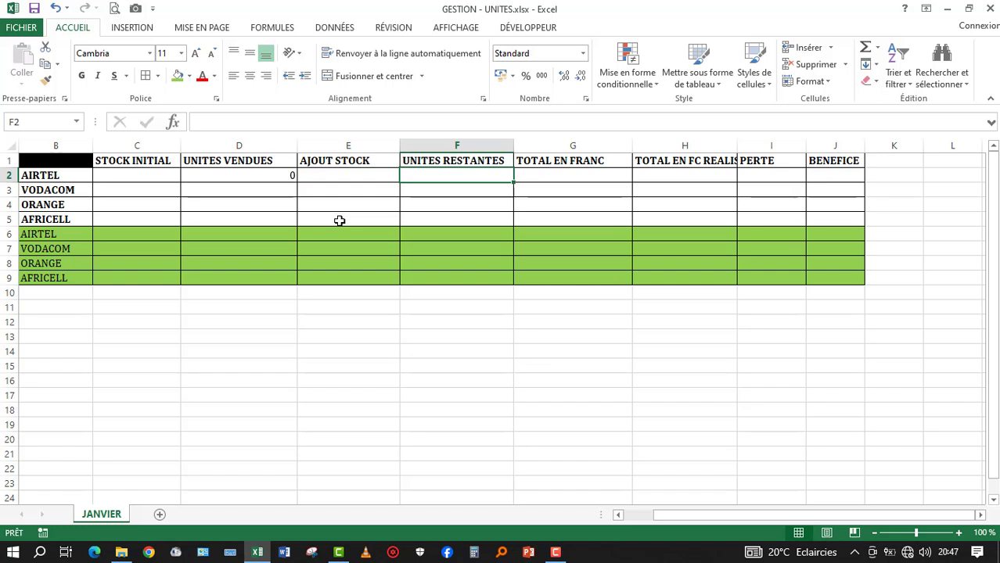
Enter 1000 as the AJOUT STOCK value for AIRTEL in row 2
{"action": "left_click", "coordinate": [142, 174]}
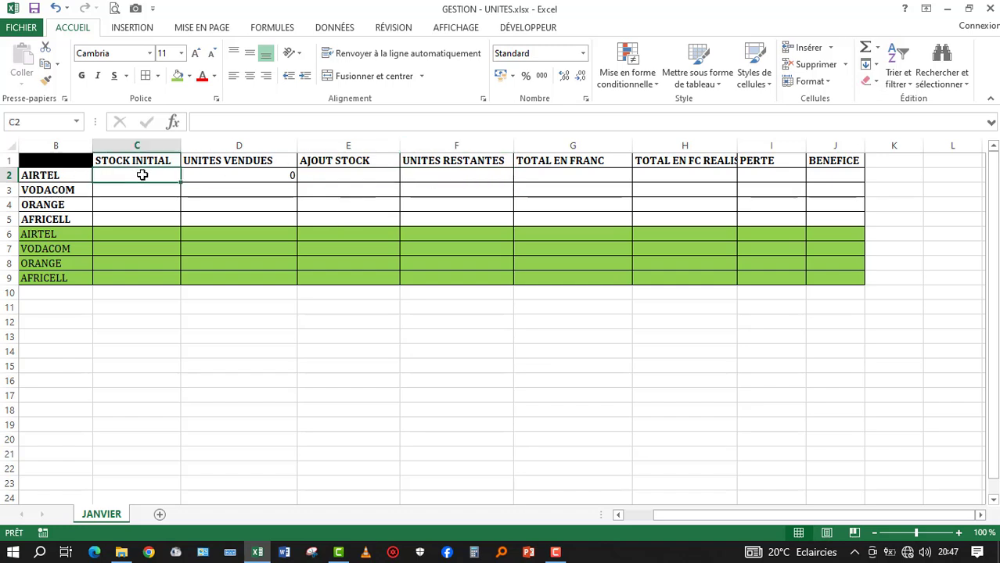
{"action": "left_click", "coordinate": [335, 177]}
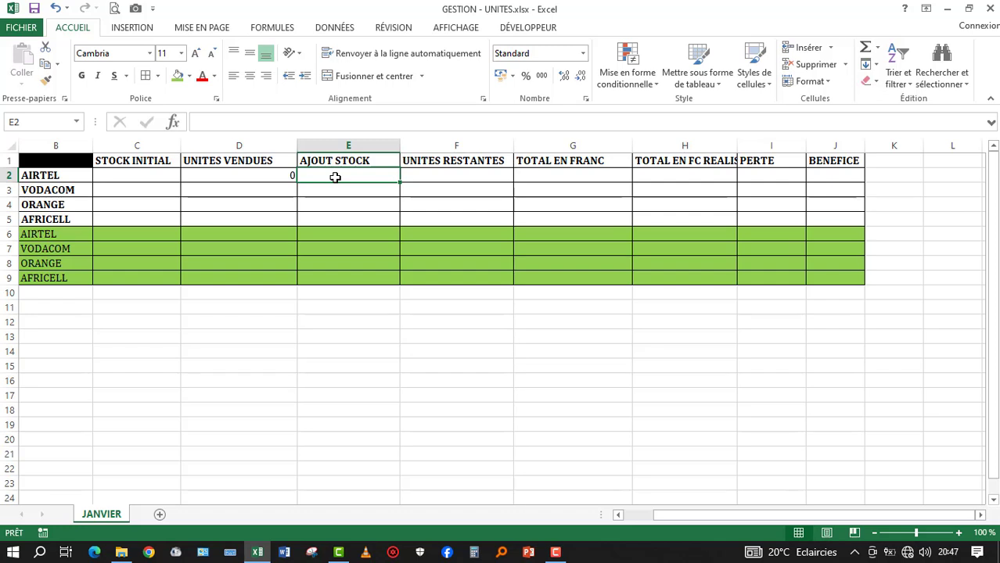
{"action": "type", "text": "1000"}
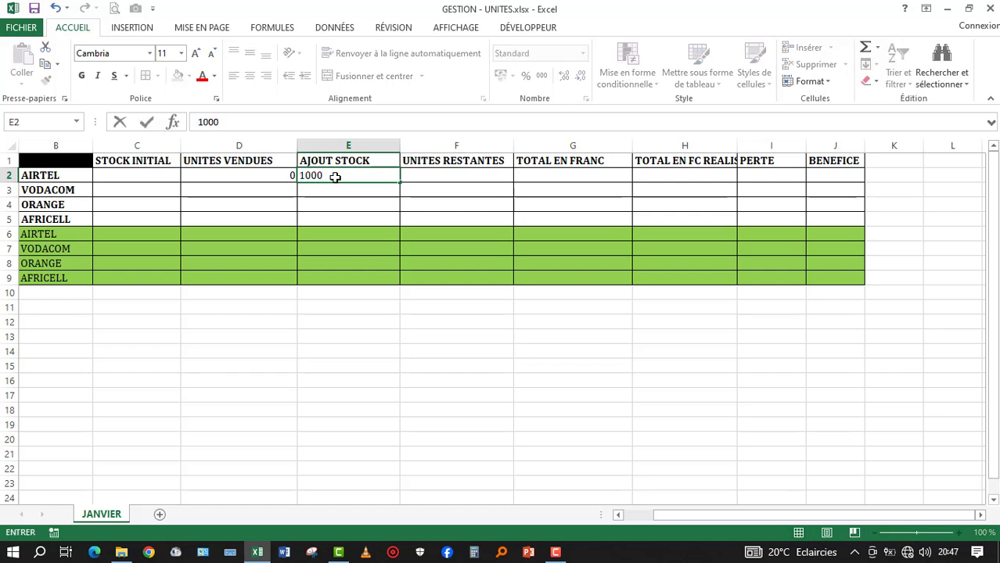
{"action": "key", "text": "Return"}
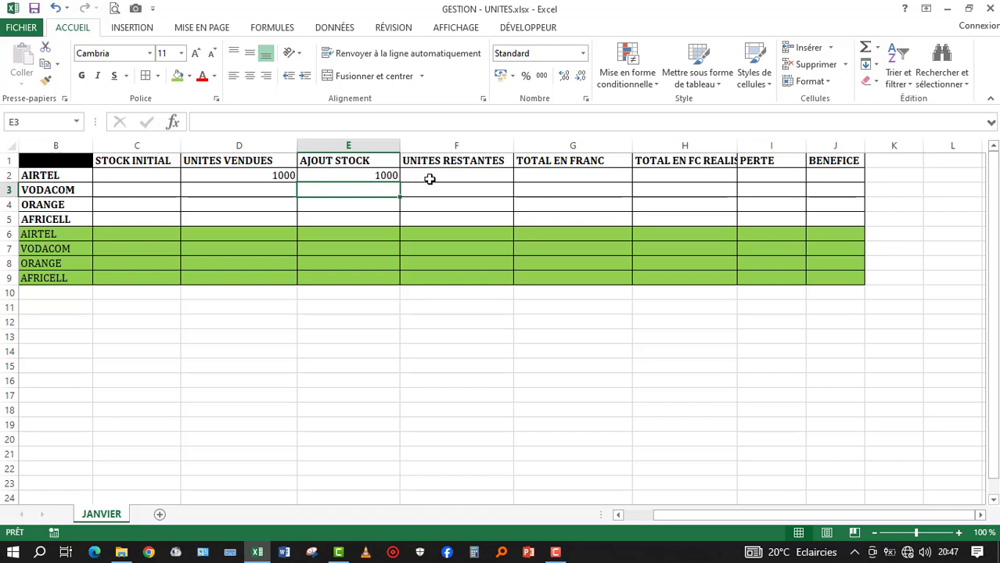
Enter 500 as the UNITES RESTANTES for AIRTEL in row 2 and check the UNITES VENDUES formula
{"action": "left_click", "coordinate": [311, 177]}
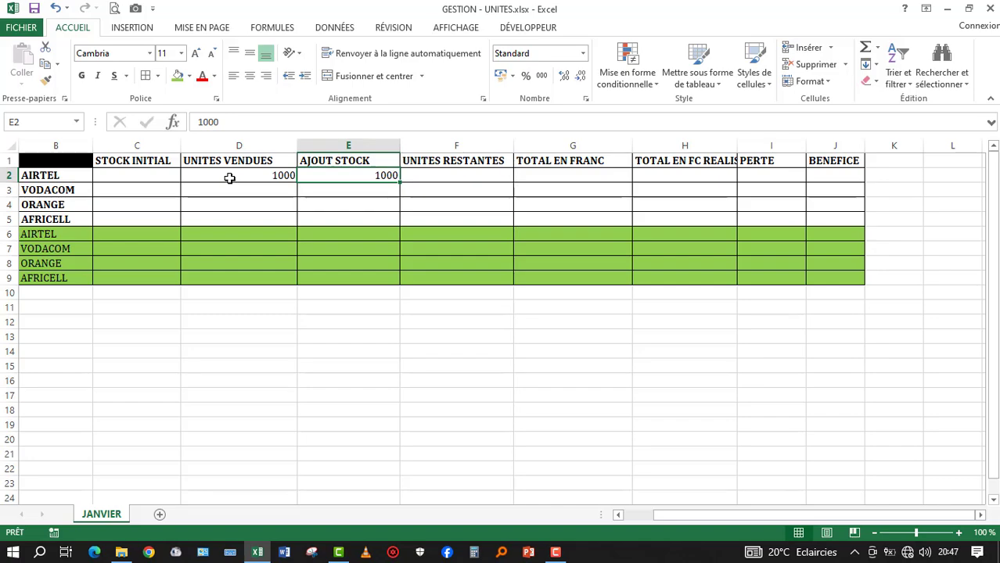
{"action": "left_click", "coordinate": [455, 174]}
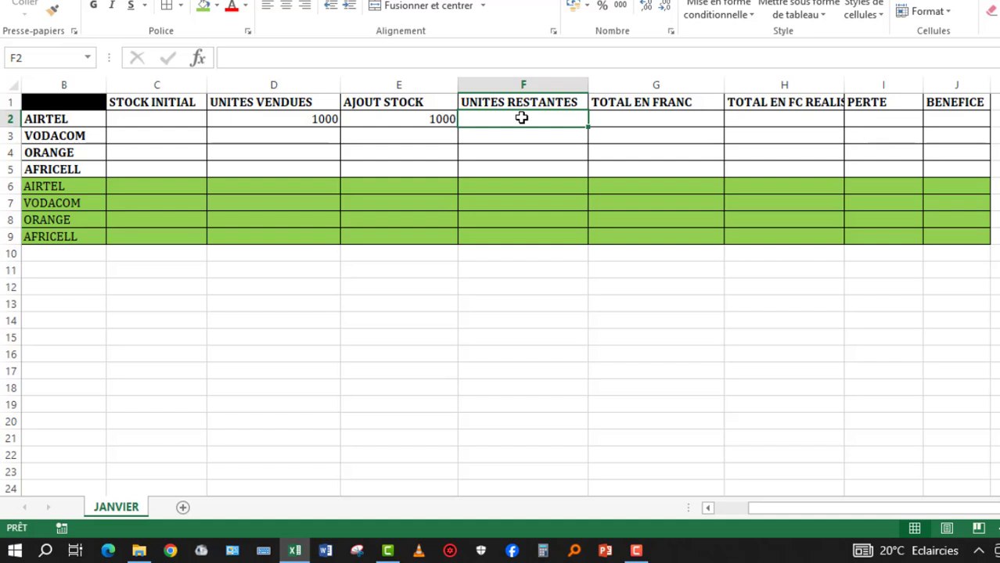
{"action": "type", "text": "50"}
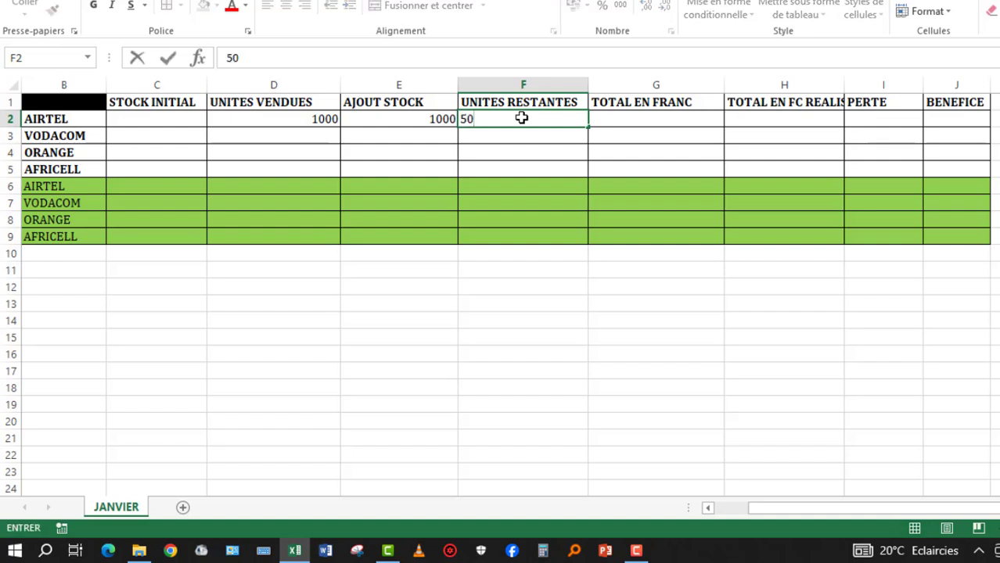
{"action": "type", "text": "0"}
{"action": "key", "text": "Return"}
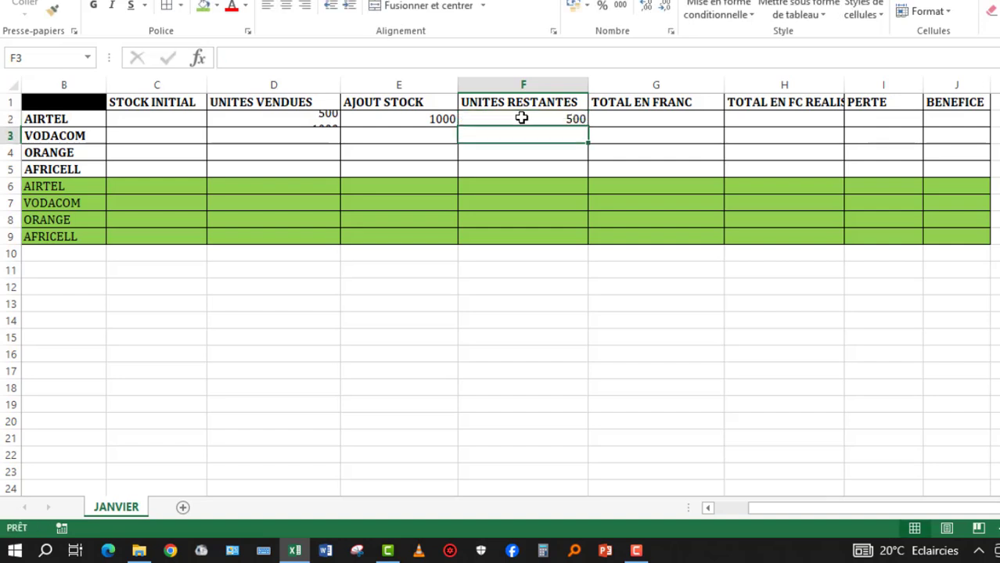
{"action": "left_click", "coordinate": [279, 118]}
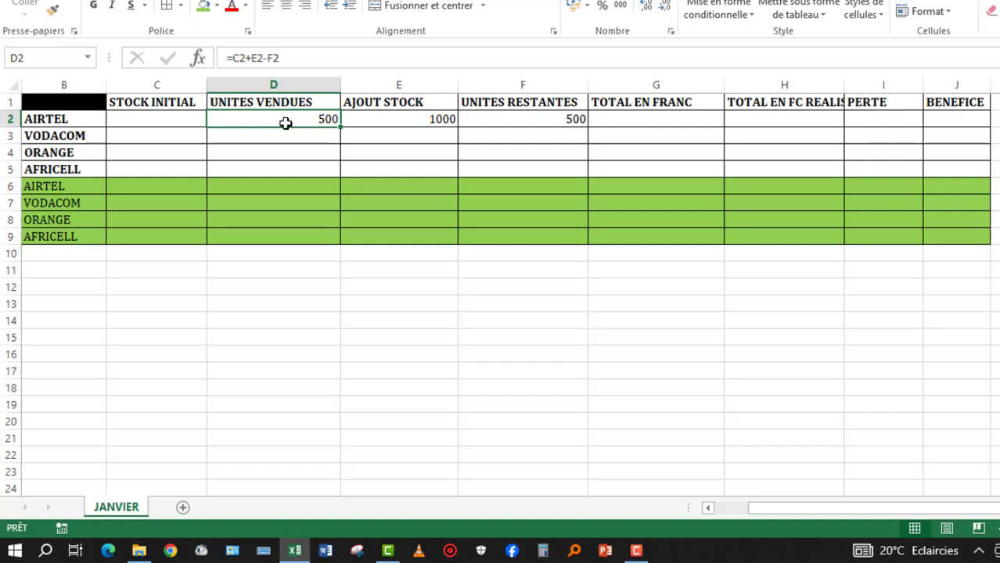
{"action": "left_click", "coordinate": [565, 121]}
{"action": "left_click", "coordinate": [421, 119]}
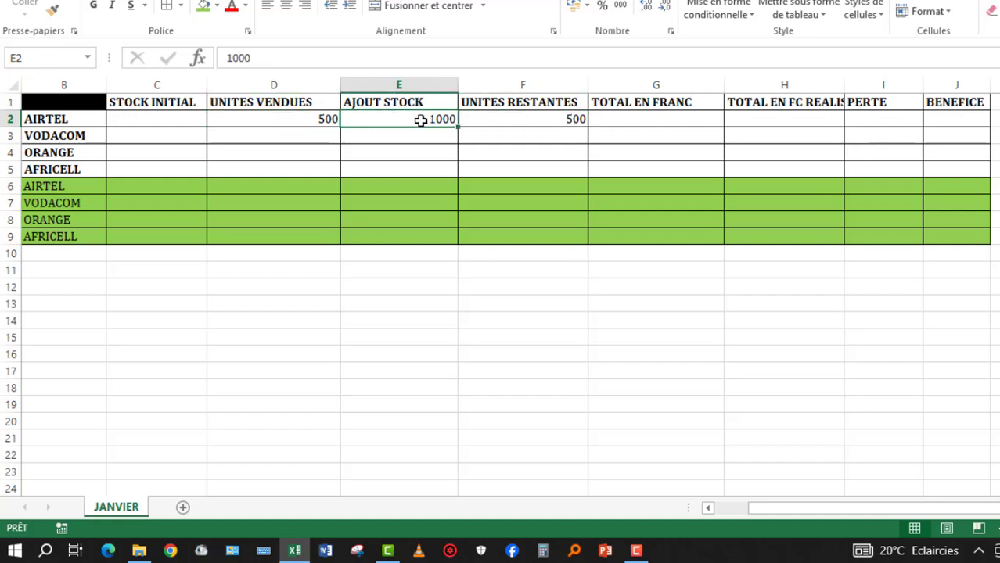
{"action": "left_click", "coordinate": [635, 118]}
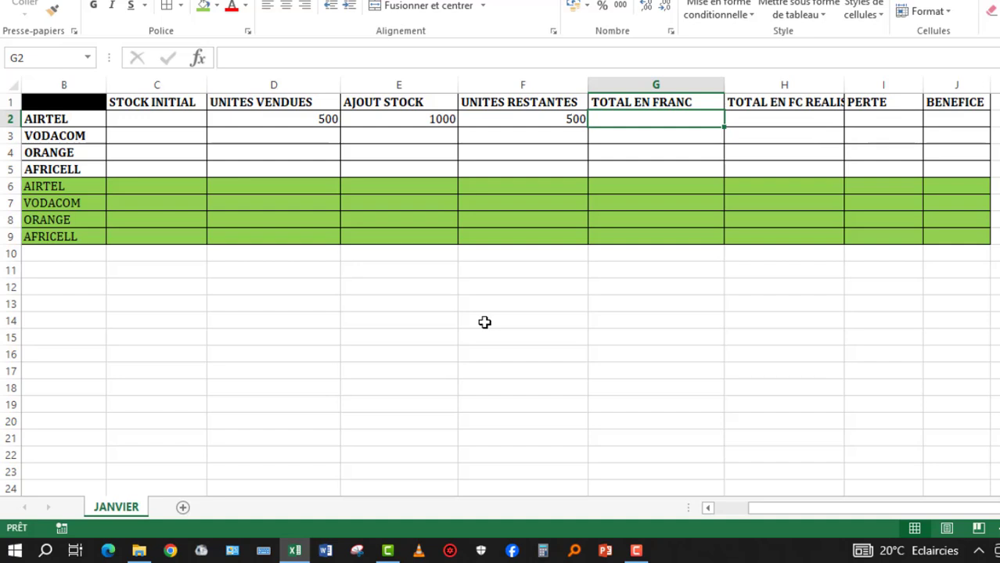
Enter 50 in cell E13 and 1500 in cell F13 below the table
{"action": "left_click", "coordinate": [371, 302]}
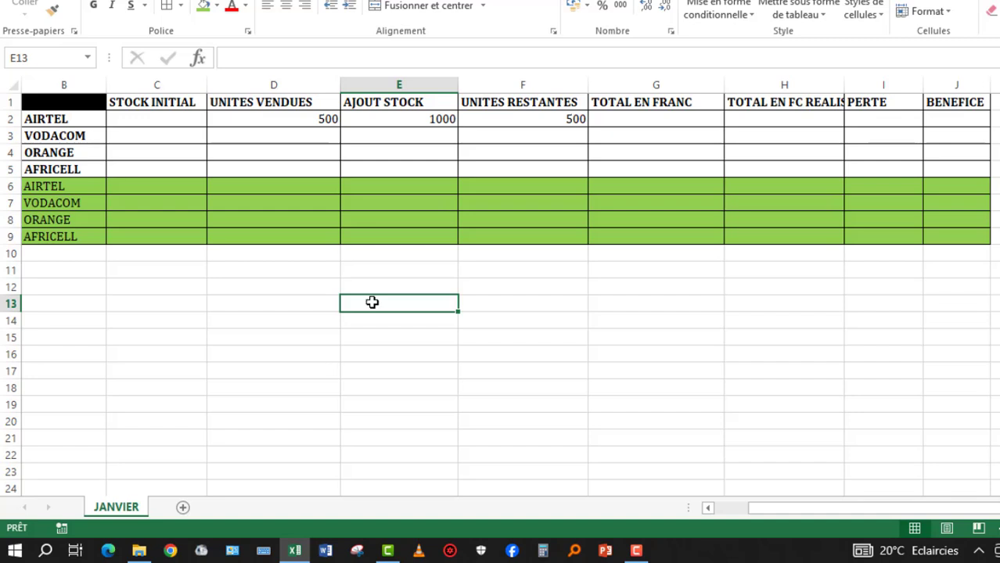
{"action": "type", "text": "50"}
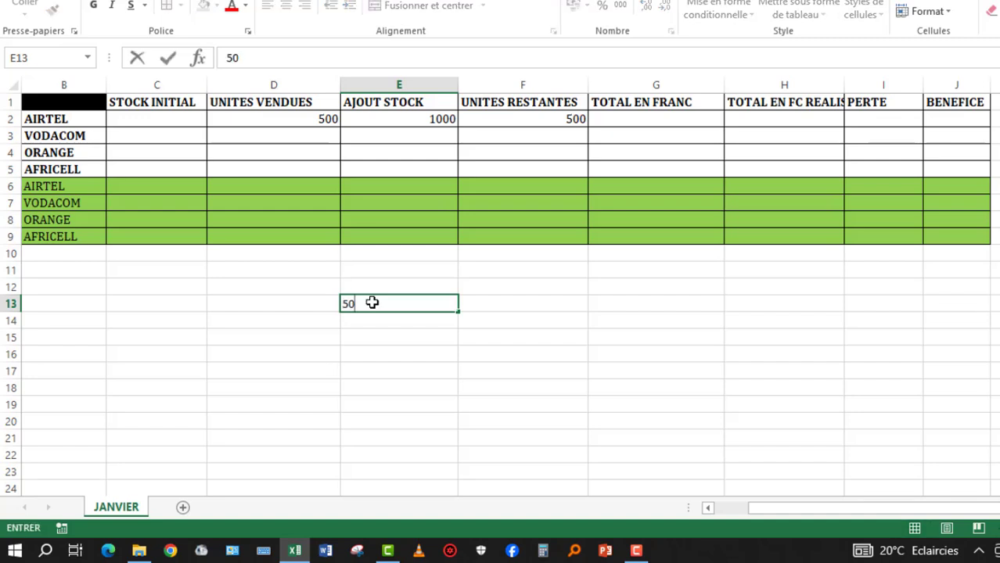
{"action": "left_click", "coordinate": [519, 307]}
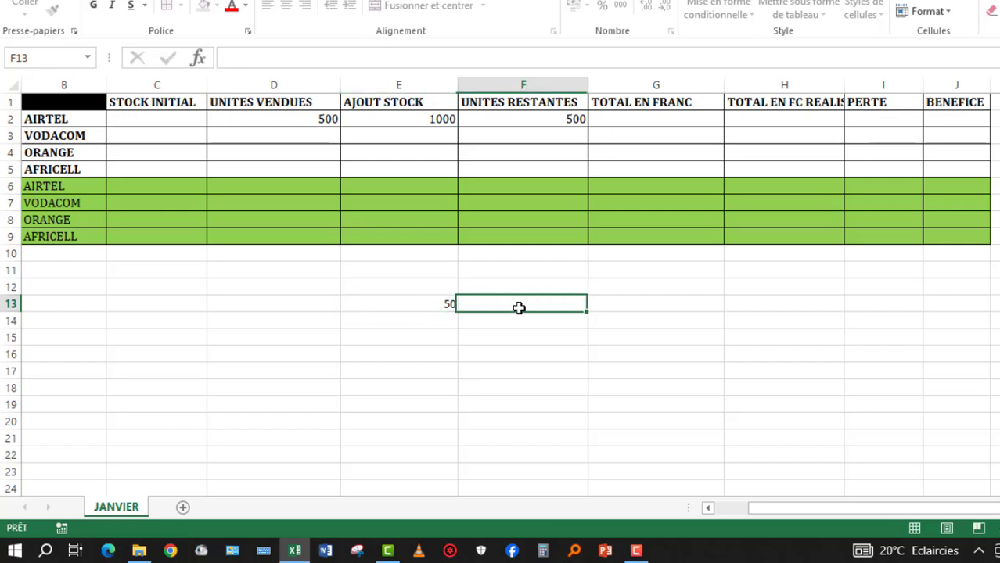
{"action": "type", "text": "15000"}
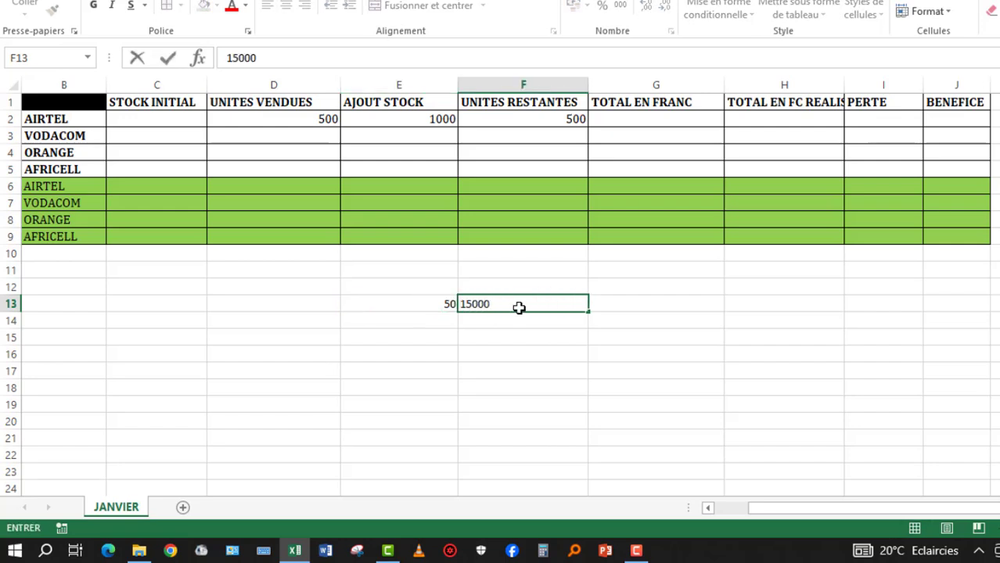
{"action": "key", "text": "BackSpace"}
{"action": "left_click", "coordinate": [477, 335]}
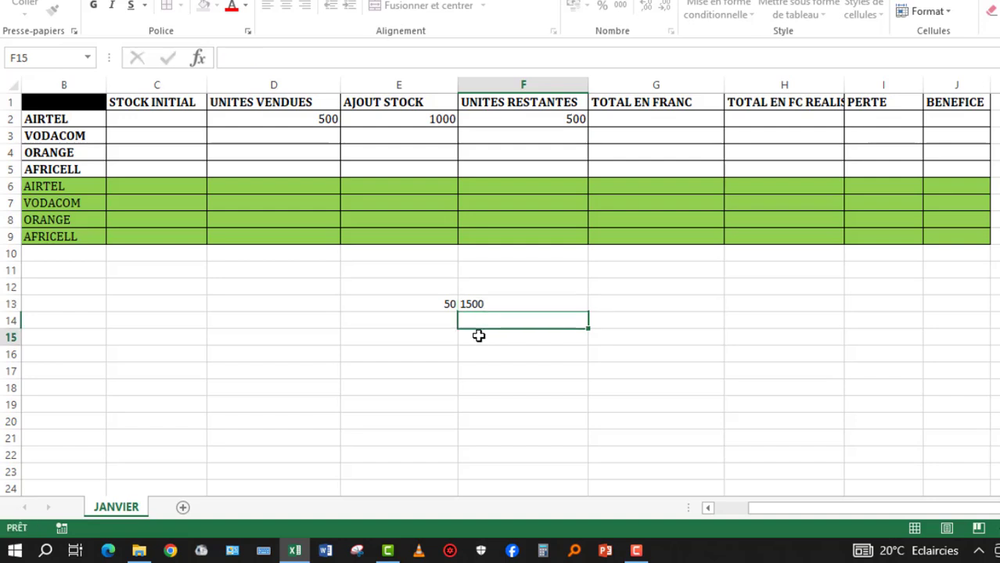
Format cells E13:F13 in bold with a larger font size and borders
{"action": "left_click", "coordinate": [427, 306]}
{"action": "left_click_drag", "start_coordinate": [461, 304], "coordinate": [482, 303]}
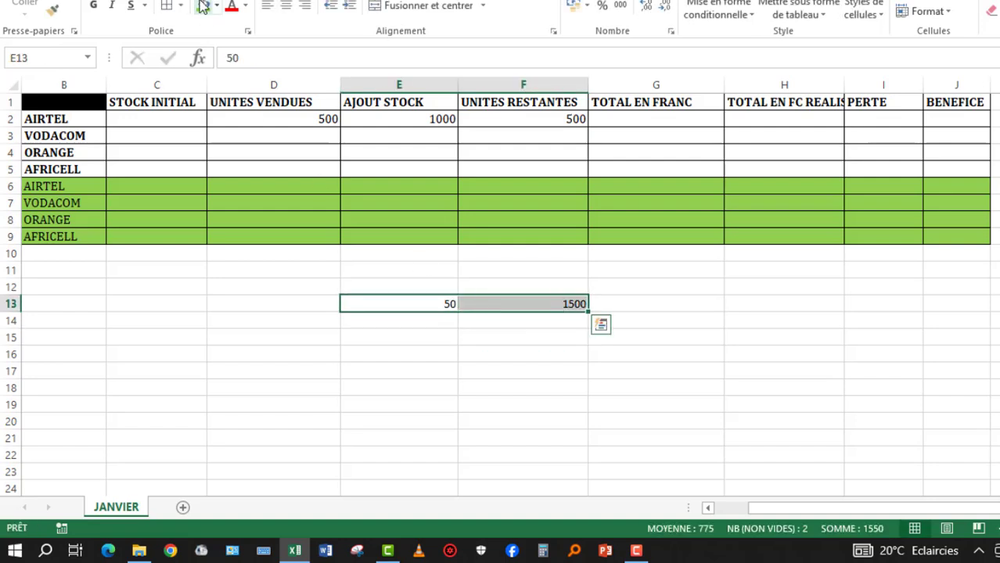
{"action": "left_click", "coordinate": [93, 6]}
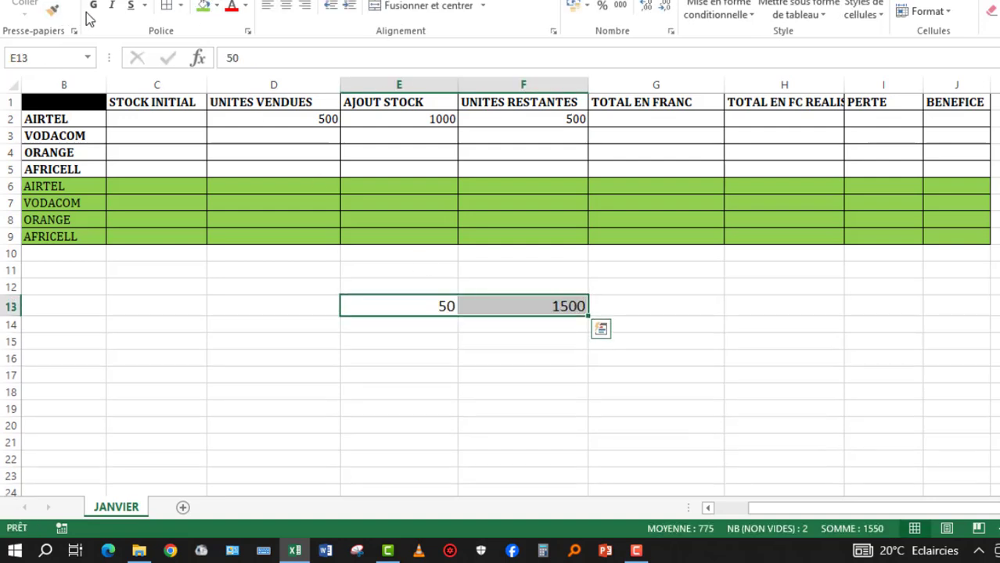
{"action": "left_click", "coordinate": [201, 0]}
{"action": "left_click", "coordinate": [201, 0]}
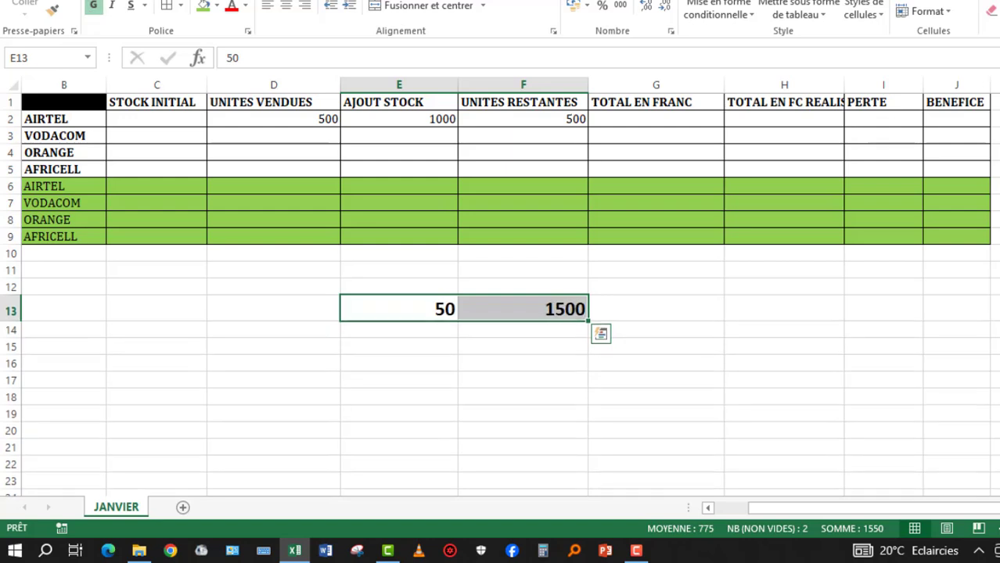
{"action": "left_click", "coordinate": [306, 382]}
{"action": "left_click", "coordinate": [398, 305]}
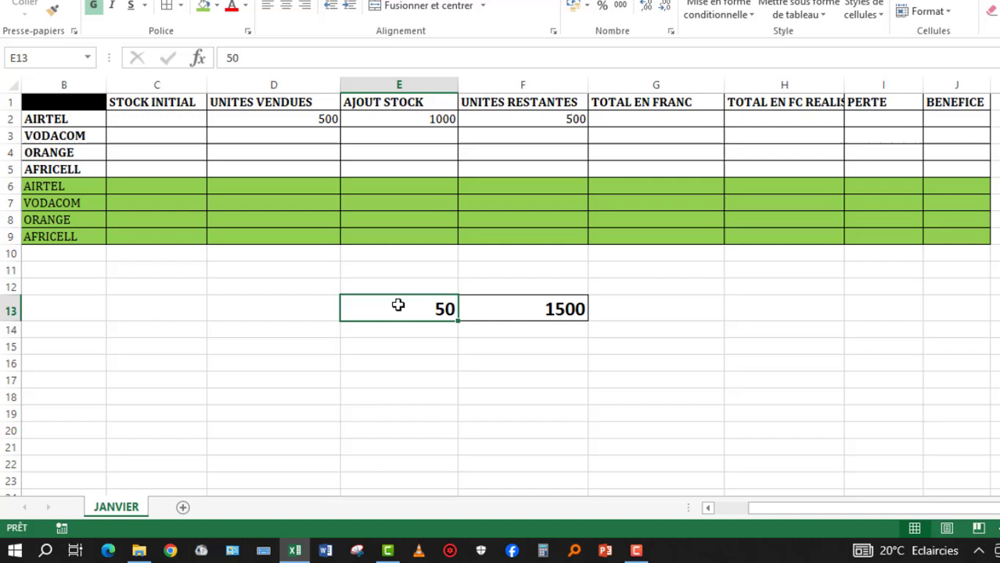
Compare the reference values in cells E13 and F13 with AIRTEL's AJOUT STOCK value in row 2
{"action": "left_click", "coordinate": [552, 309]}
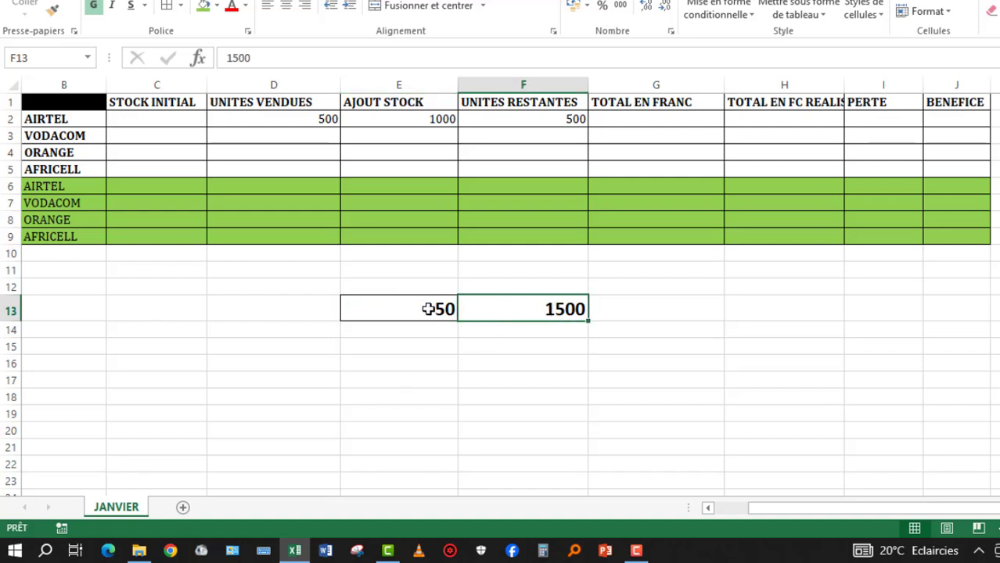
{"action": "left_click", "coordinate": [426, 309]}
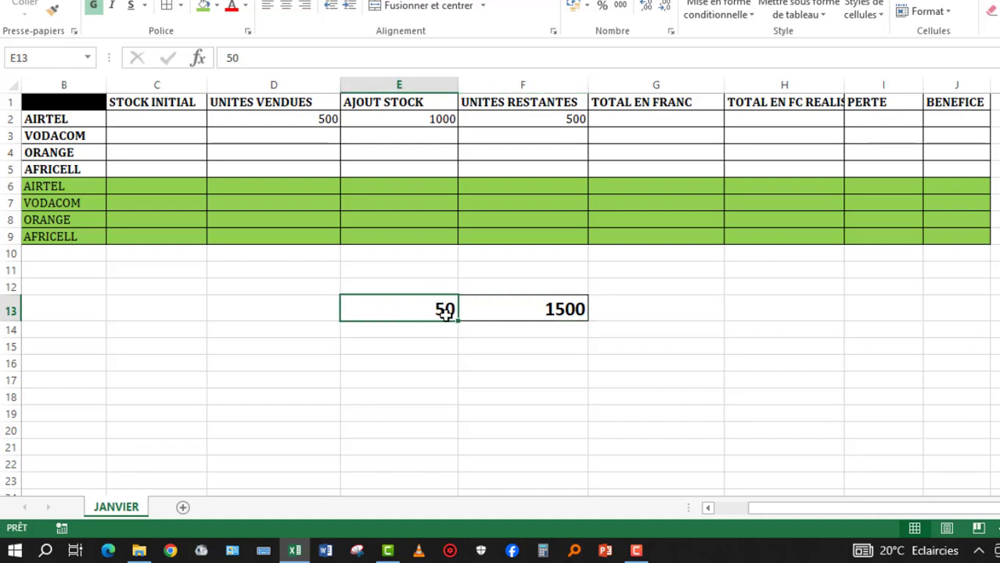
{"action": "left_click", "coordinate": [416, 118]}
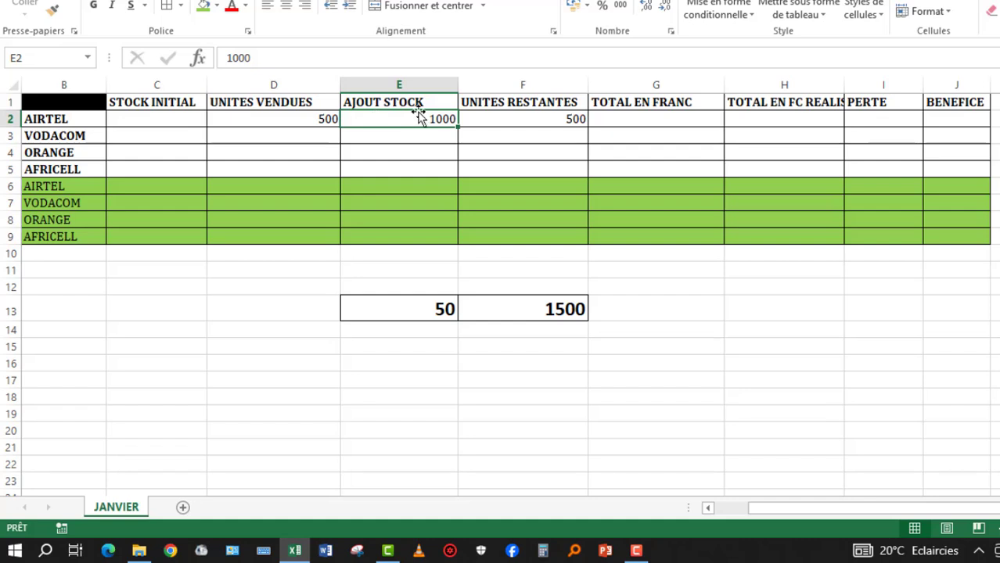
{"action": "left_click", "coordinate": [423, 309]}
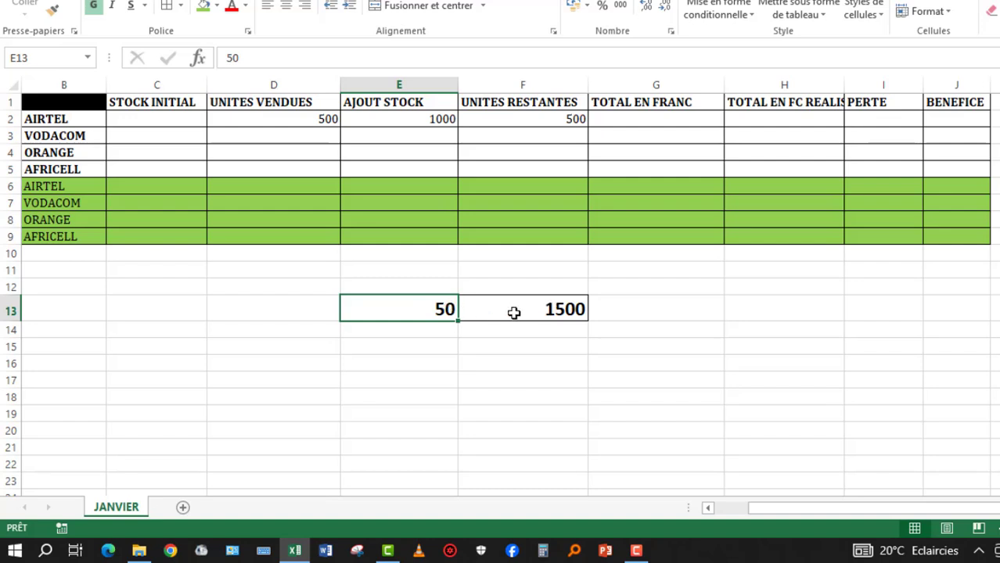
{"action": "left_click", "coordinate": [514, 313]}
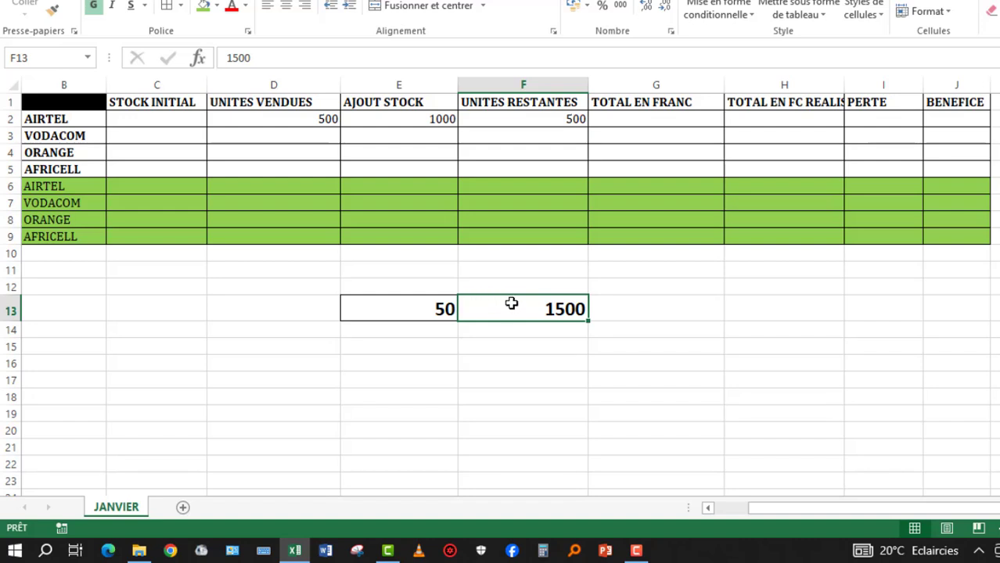
{"action": "left_click", "coordinate": [411, 308]}
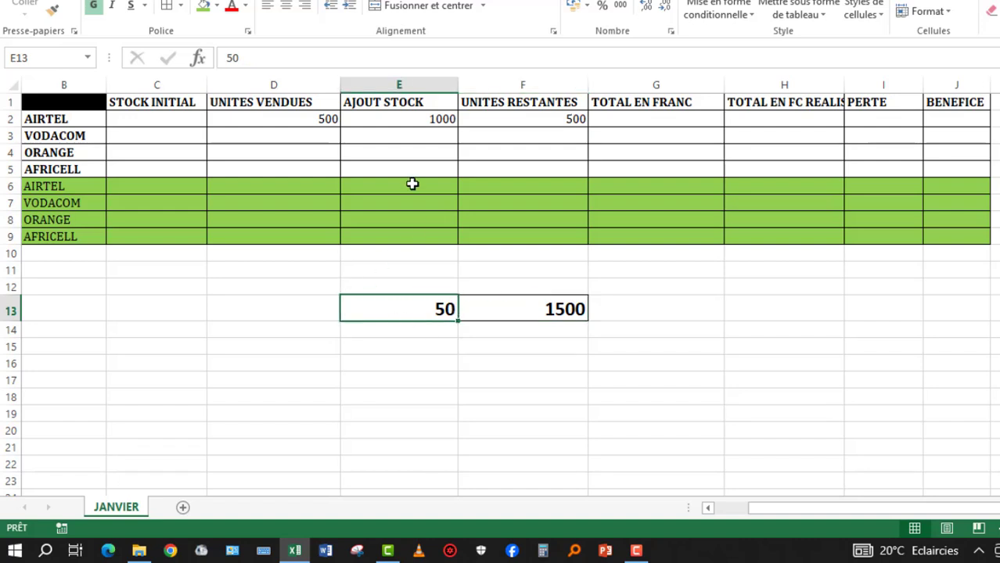
Enter 20 in cell E14, directly below the bordered reference row
{"action": "left_click", "coordinate": [402, 329]}
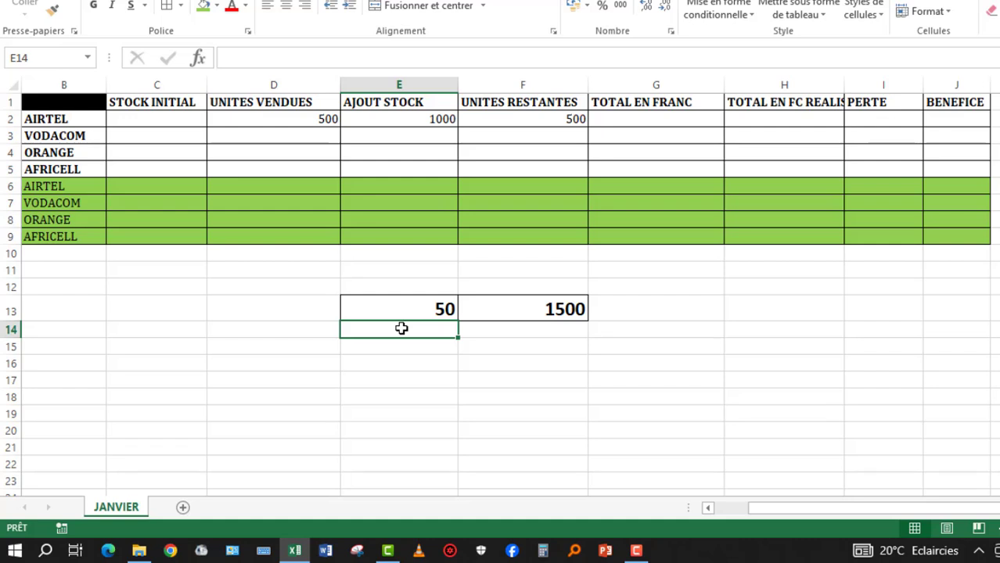
{"action": "type", "text": "éà"}
{"action": "key", "text": "BackSpace"}
{"action": "key", "text": "BackSpace"}
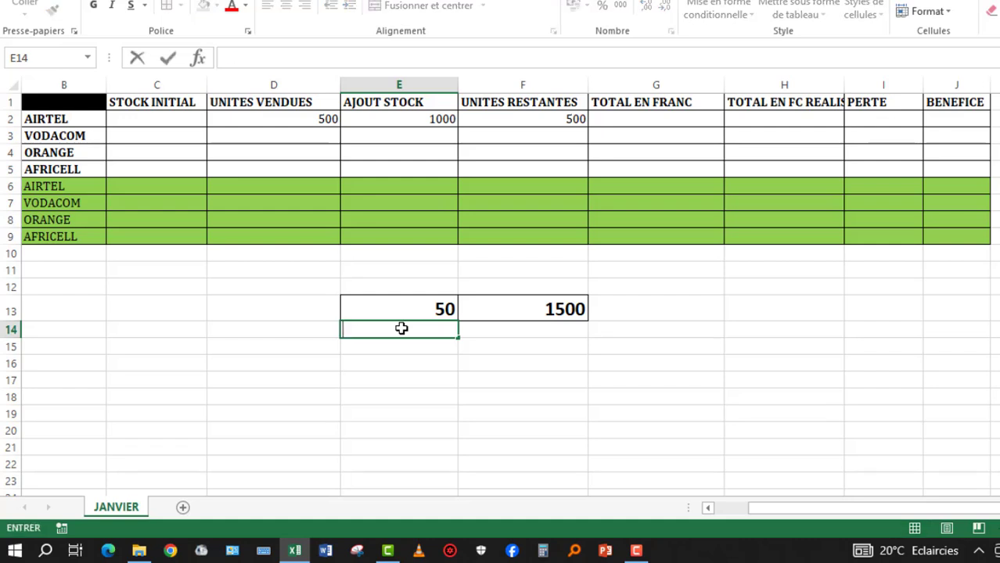
{"action": "type", "text": "20"}
{"action": "key", "text": "Return"}
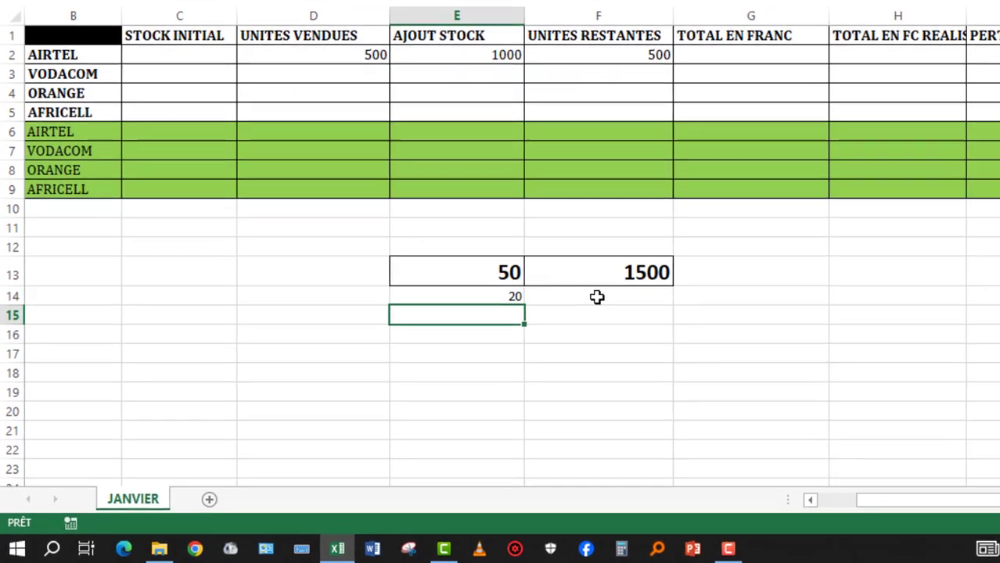
Enter 30000 in cell F14 and set cell E14 to 1000
{"action": "left_click", "coordinate": [597, 297]}
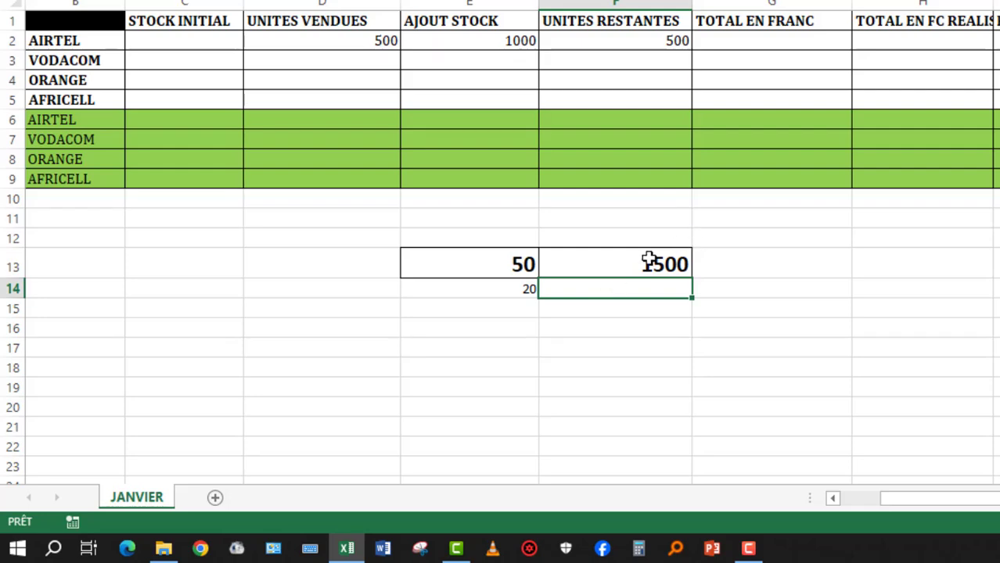
{"action": "type", "text": "30000"}
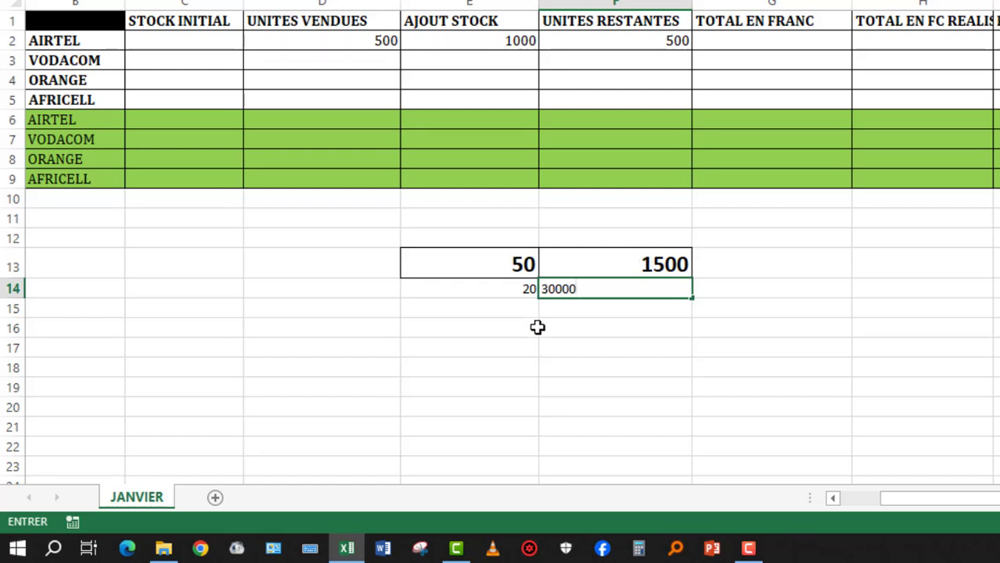
{"action": "left_click", "coordinate": [535, 326]}
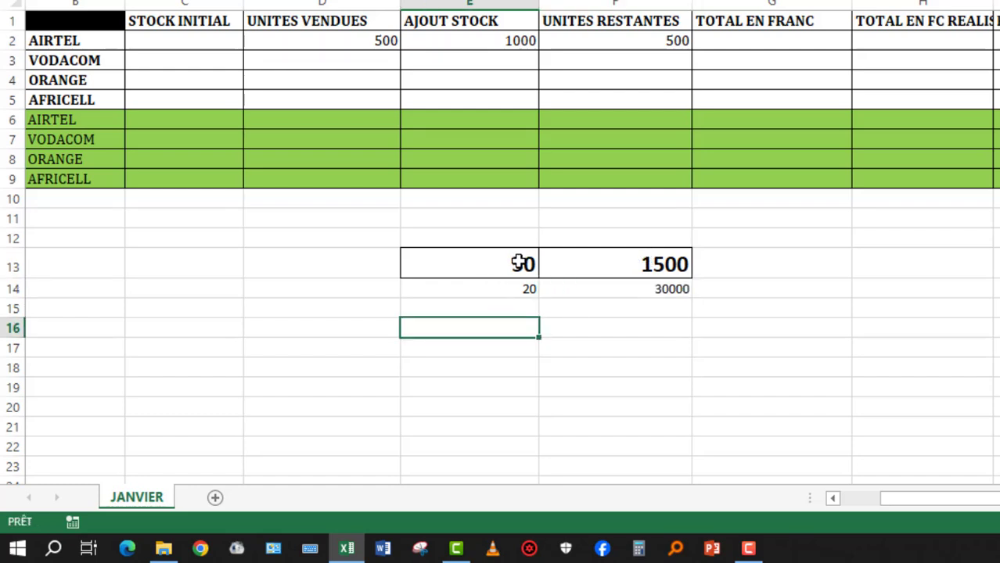
{"action": "left_click", "coordinate": [514, 290]}
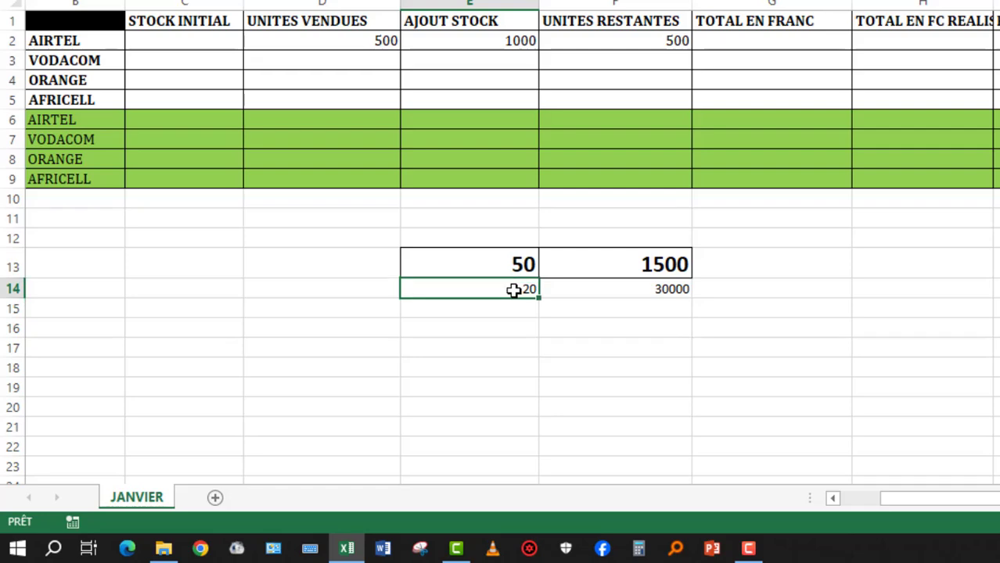
{"action": "type", "text": "1000"}
{"action": "left_click", "coordinate": [592, 384]}
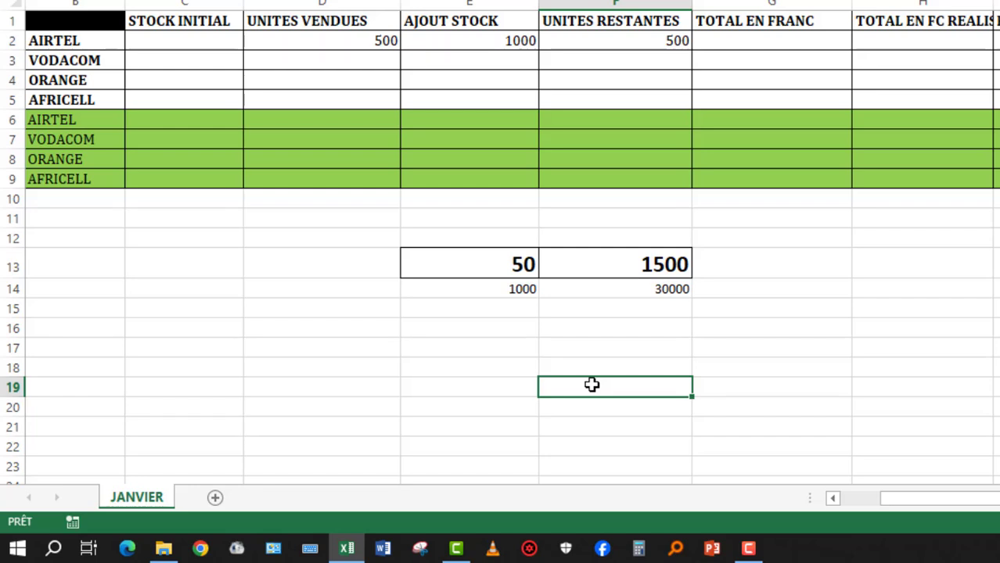
Enter 27000 in cell E12 and 1000 in cell F12, above the bordered reference row
{"action": "left_click", "coordinate": [467, 237]}
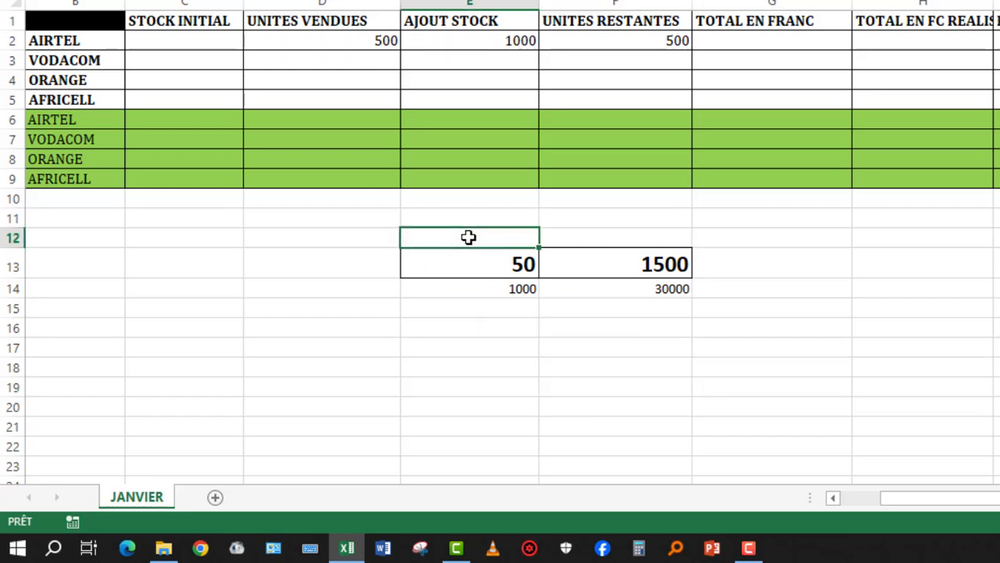
{"action": "type", "text": "27000"}
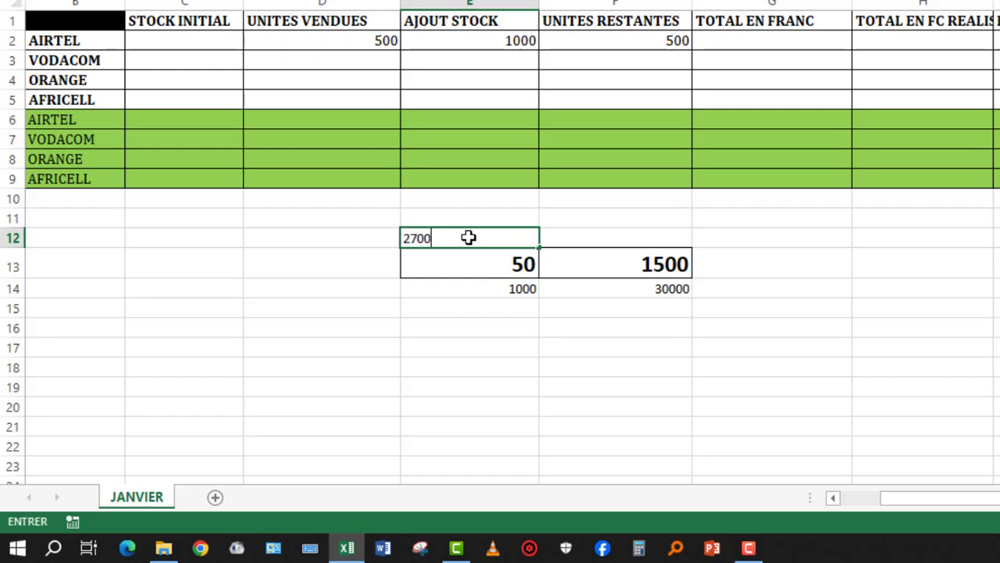
{"action": "left_click", "coordinate": [600, 237]}
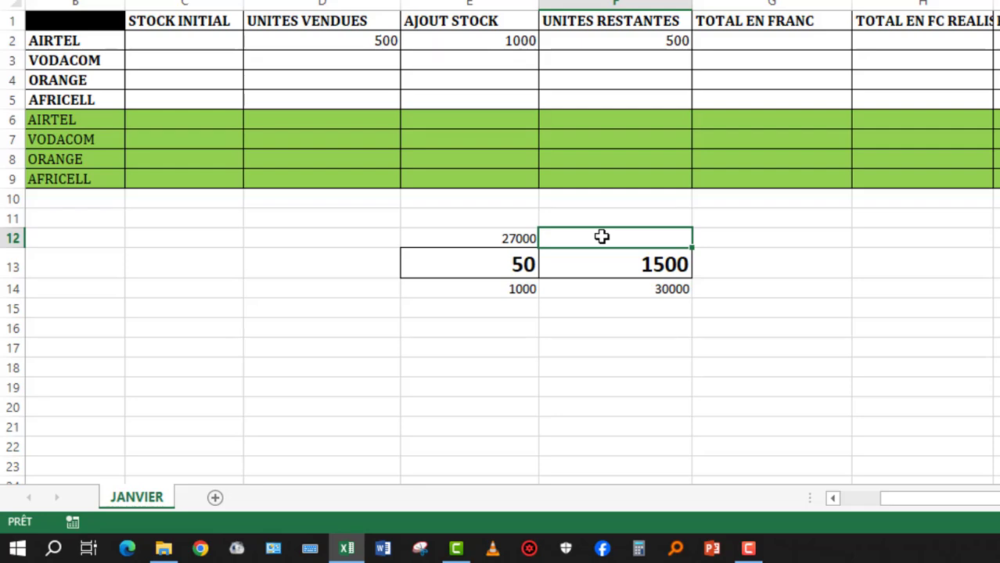
{"action": "type", "text": "1000"}
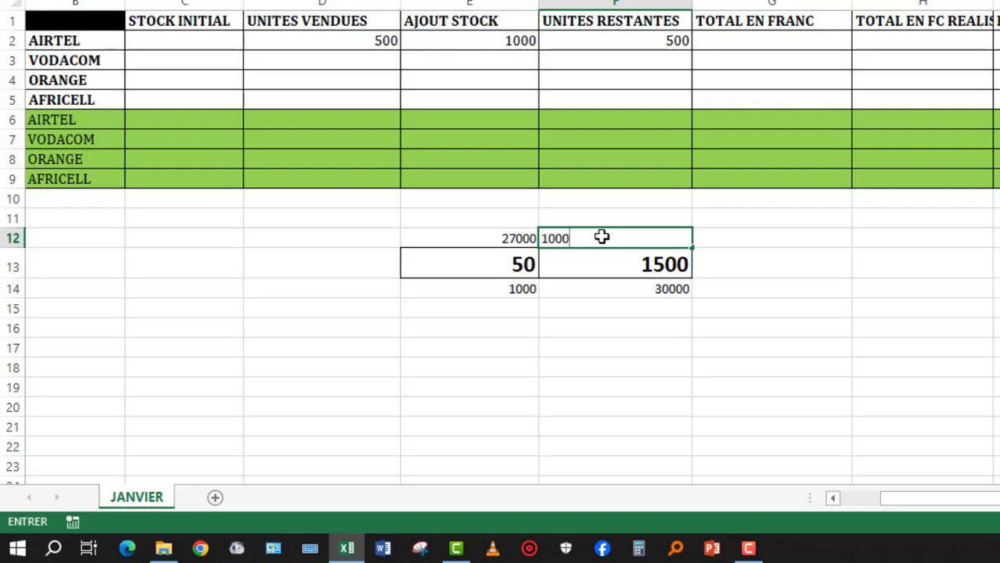
{"action": "left_click", "coordinate": [561, 368]}
Fill cells E12:F12 with the standard light blue and increase their font size
{"action": "left_click_drag", "start_coordinate": [456, 239], "coordinate": [612, 237]}
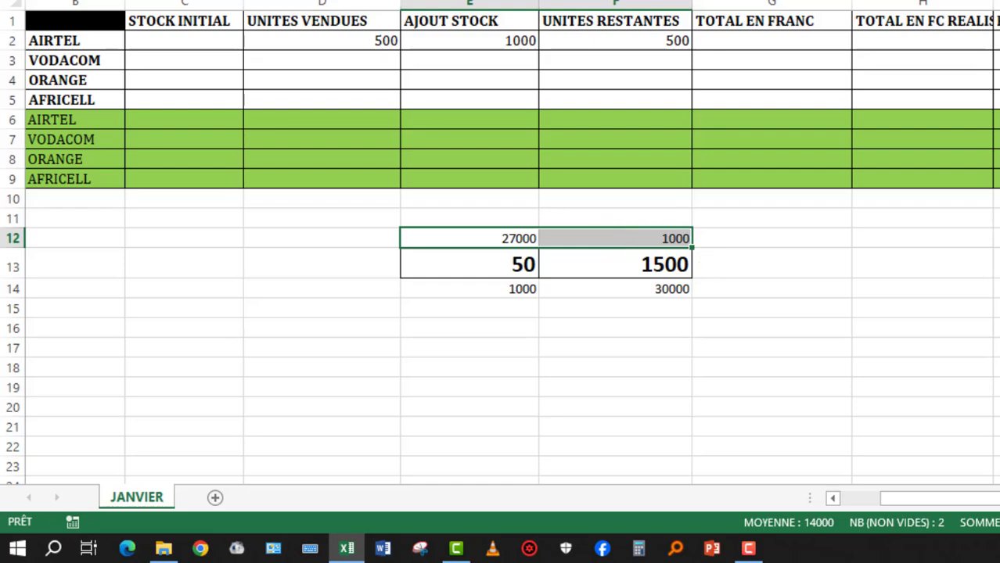
{"action": "left_click", "coordinate": [258, 0]}
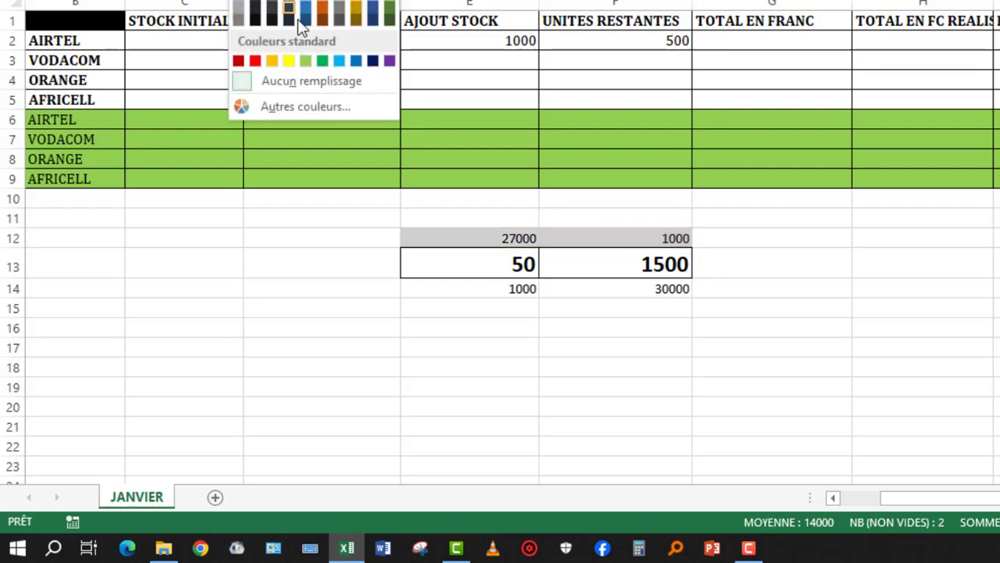
{"action": "left_click", "coordinate": [339, 62]}
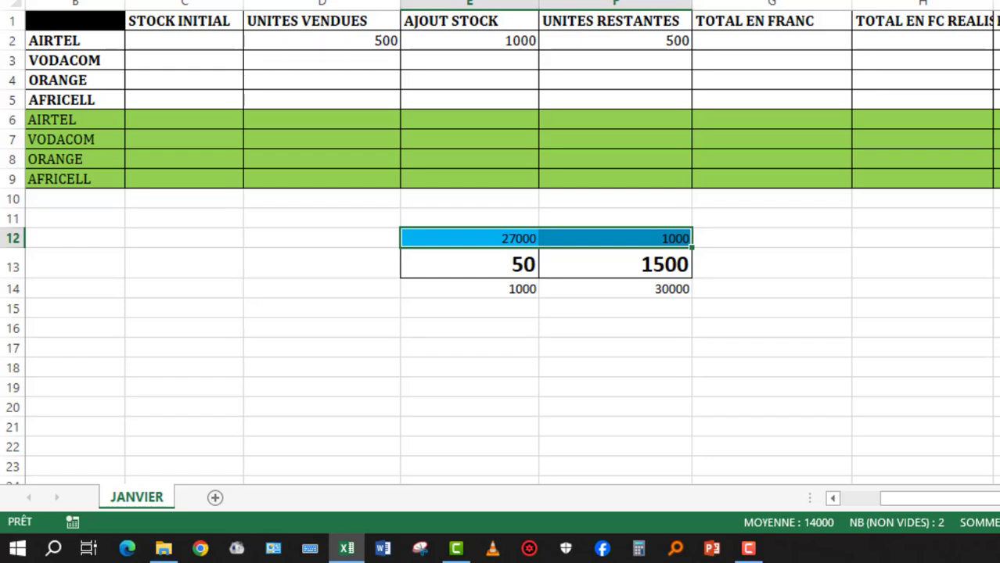
{"action": "left_click", "coordinate": [270, 0]}
{"action": "left_click", "coordinate": [270, 0]}
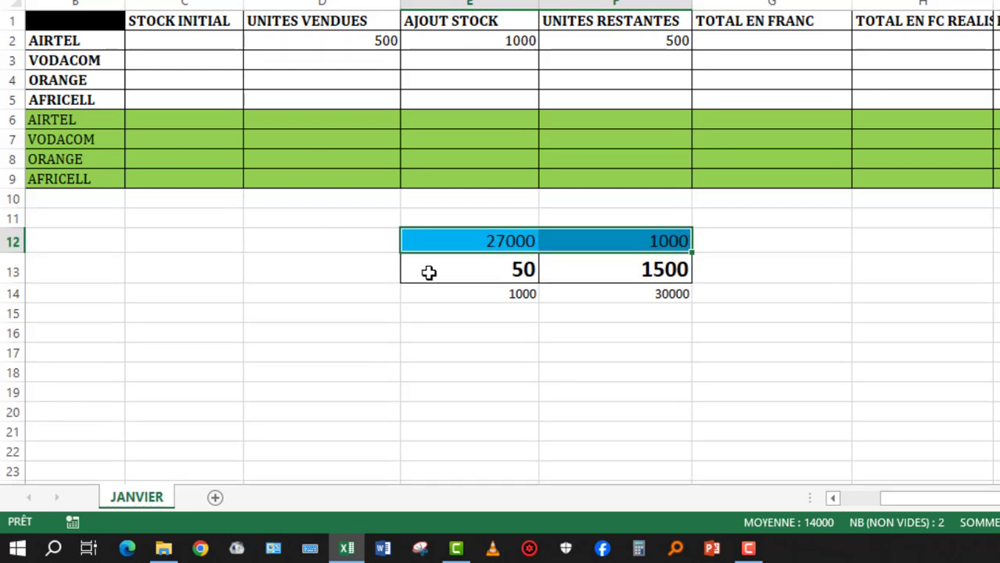
{"action": "left_click", "coordinate": [459, 315]}
Review the reference pairs in E12:F14 against AIRTEL's AJOUT STOCK and TOTAL EN FRANC cells in row 2
{"action": "left_click_drag", "start_coordinate": [476, 243], "coordinate": [654, 243]}
{"action": "left_click", "coordinate": [444, 267]}
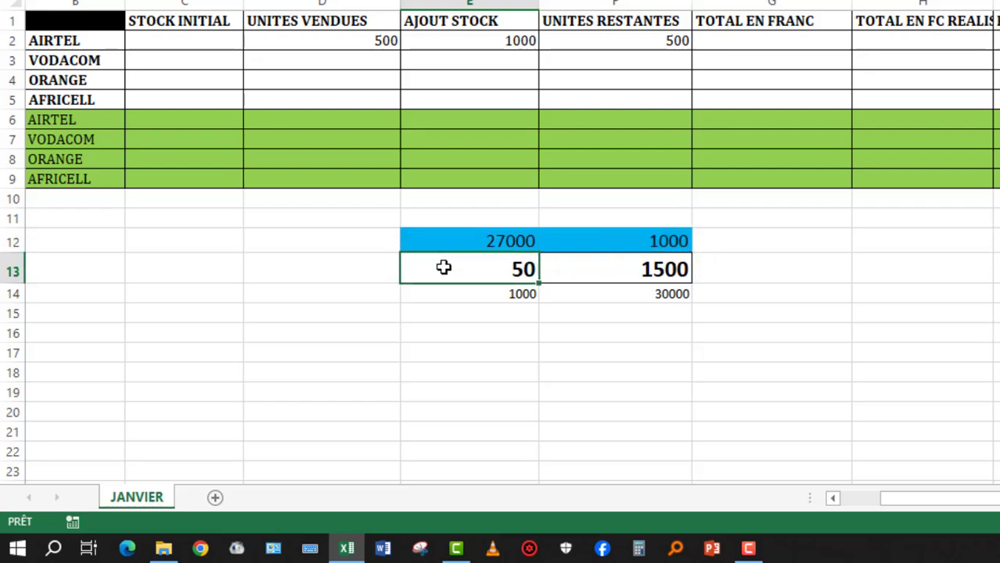
{"action": "left_click_drag", "start_coordinate": [443, 268], "coordinate": [571, 268]}
{"action": "left_click", "coordinate": [645, 270]}
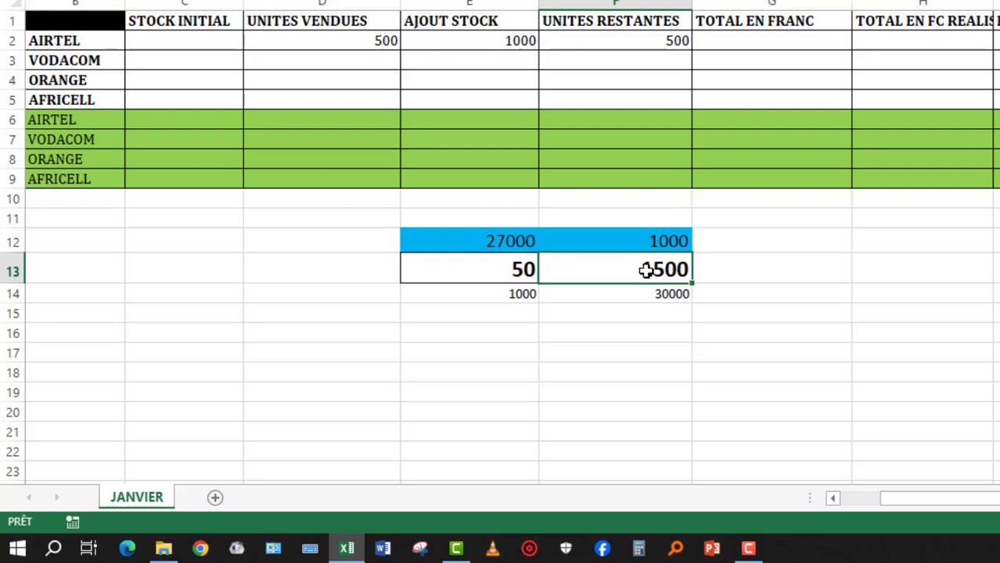
{"action": "left_click", "coordinate": [486, 274]}
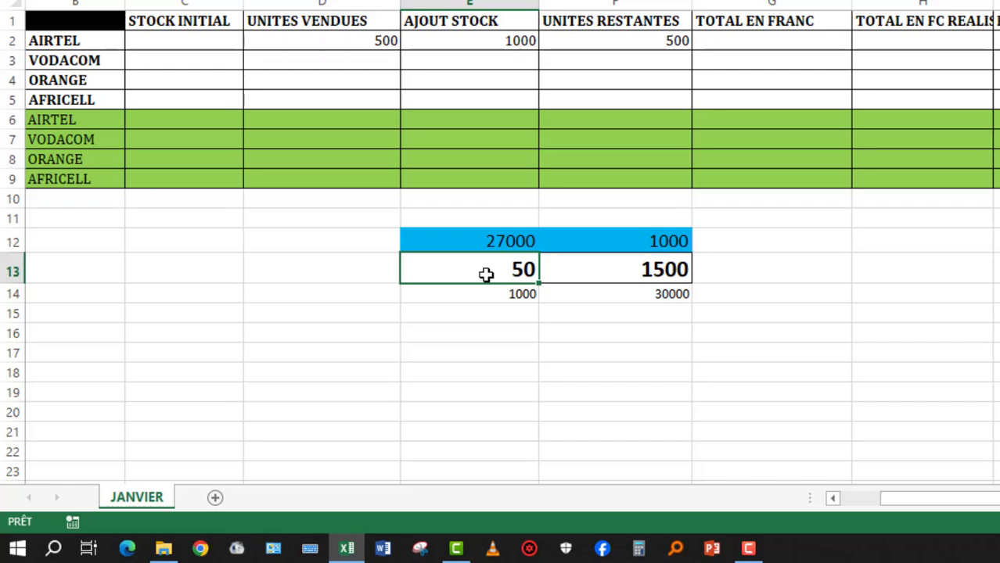
{"action": "left_click", "coordinate": [477, 45]}
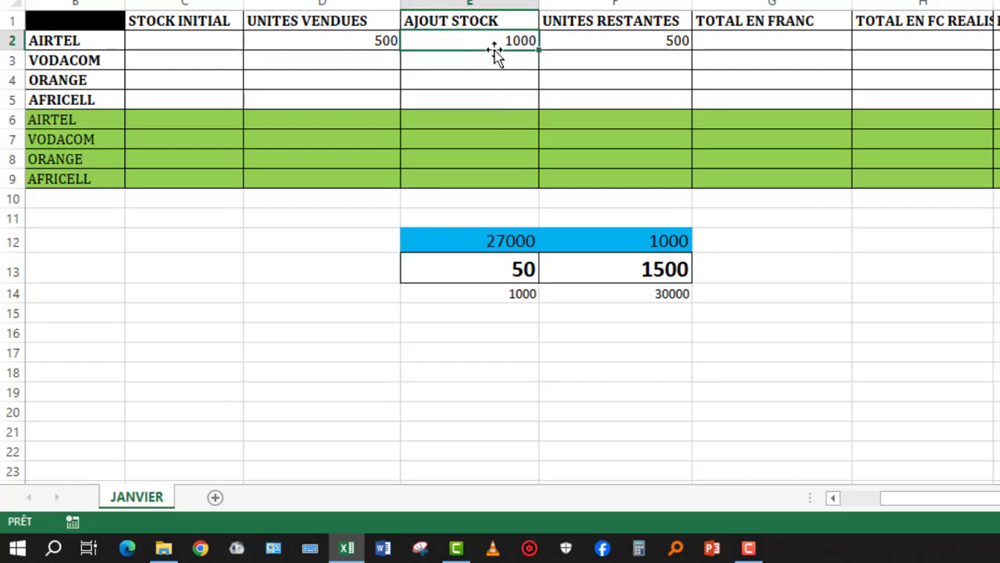
{"action": "left_click", "coordinate": [499, 270]}
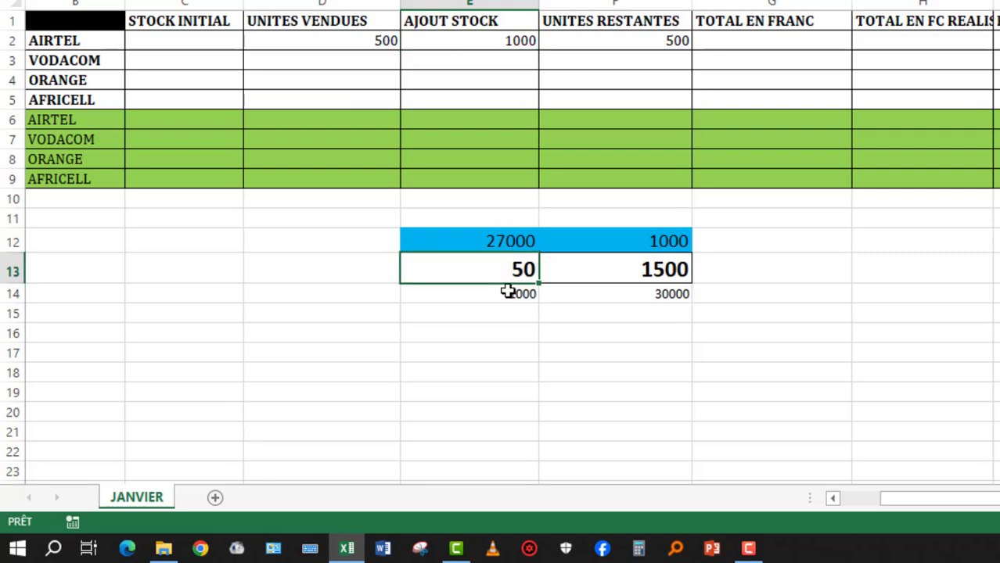
{"action": "left_click", "coordinate": [509, 293]}
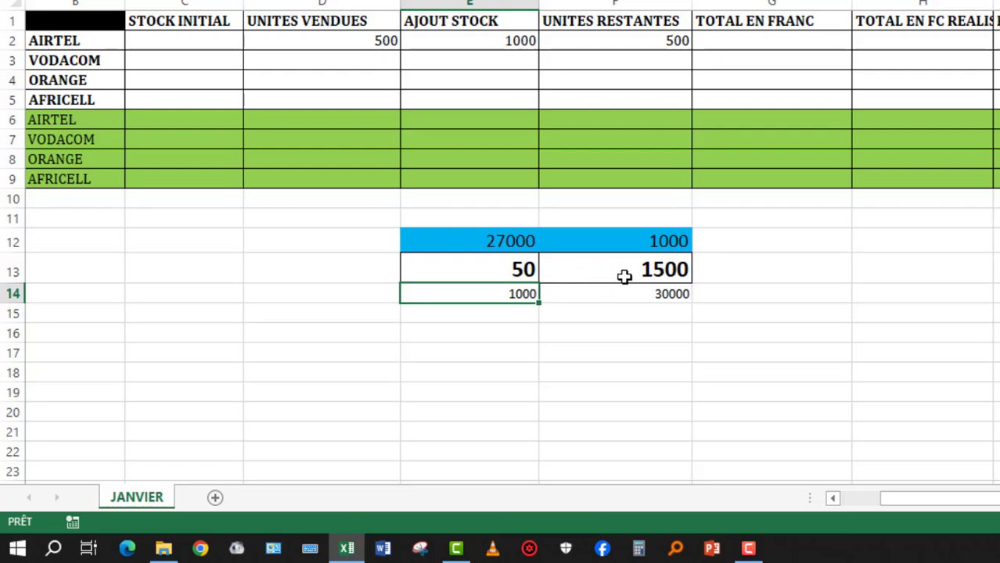
{"action": "left_click", "coordinate": [588, 264]}
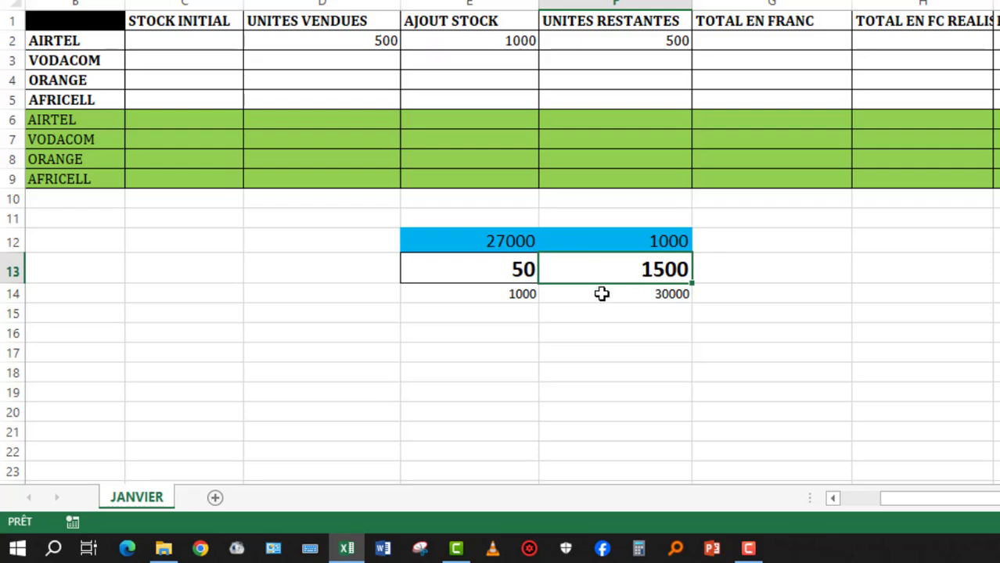
{"action": "left_click", "coordinate": [601, 294]}
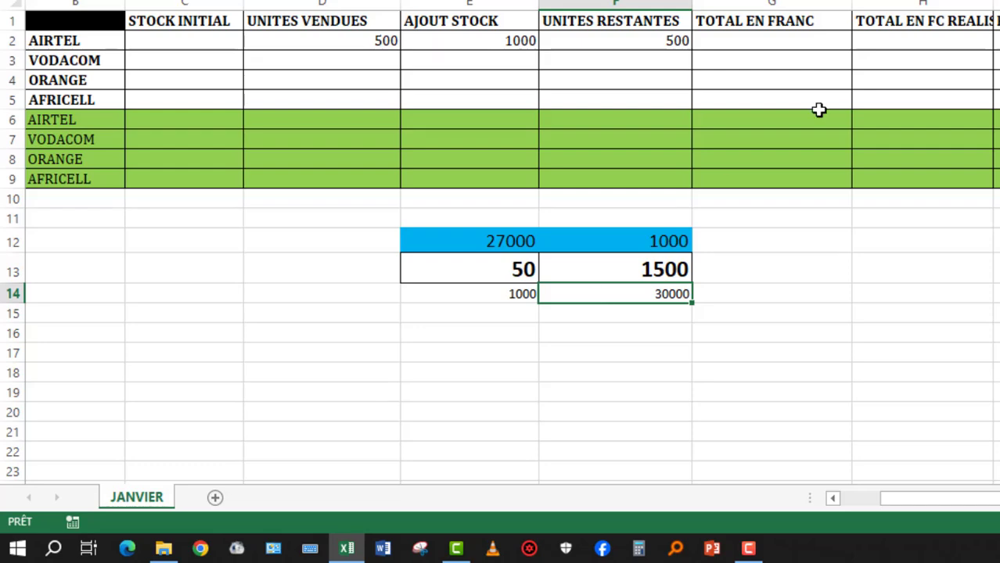
{"action": "left_click", "coordinate": [719, 41]}
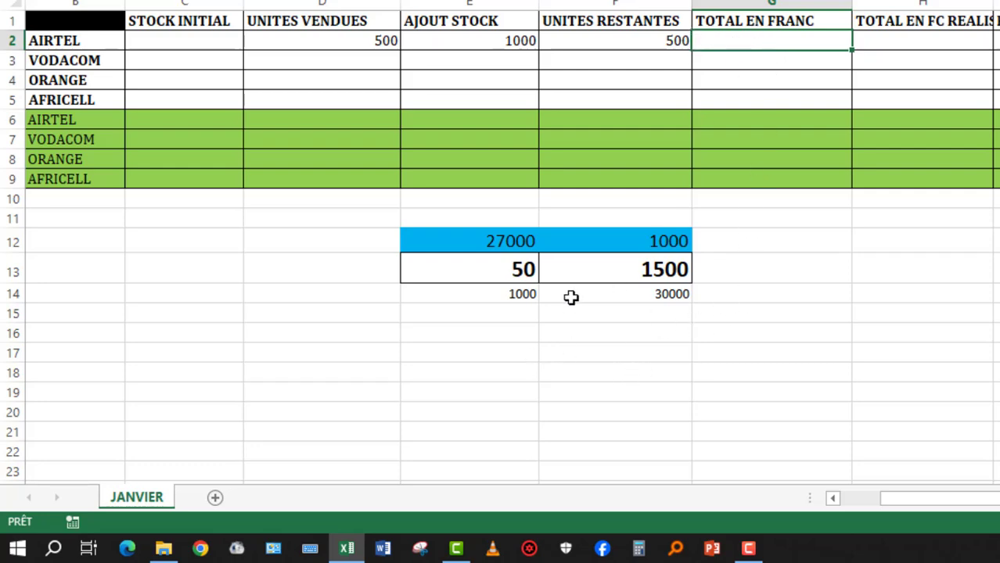
{"action": "left_click", "coordinate": [596, 295]}
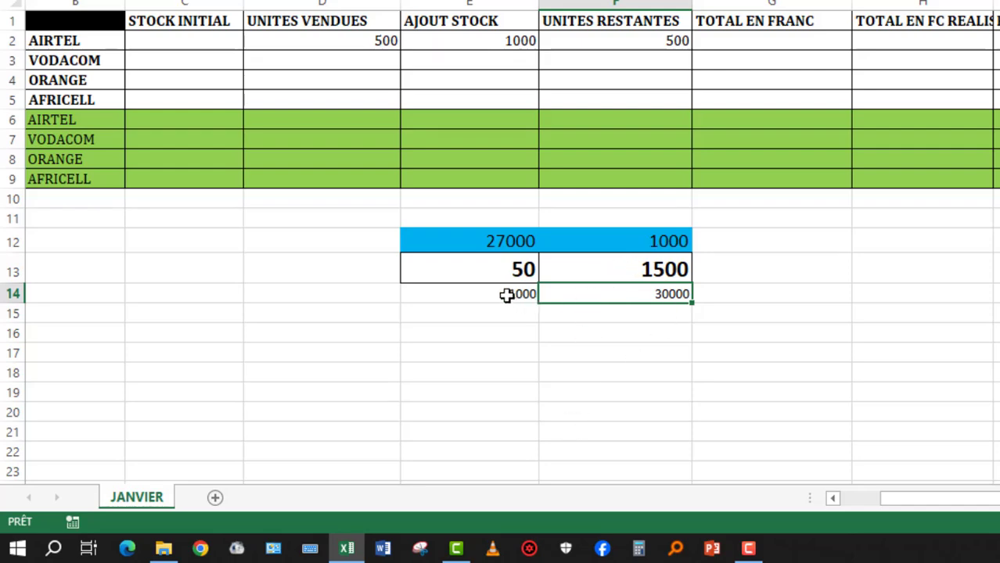
{"action": "left_click", "coordinate": [507, 293]}
{"action": "left_click", "coordinate": [610, 297]}
{"action": "left_click", "coordinate": [498, 262]}
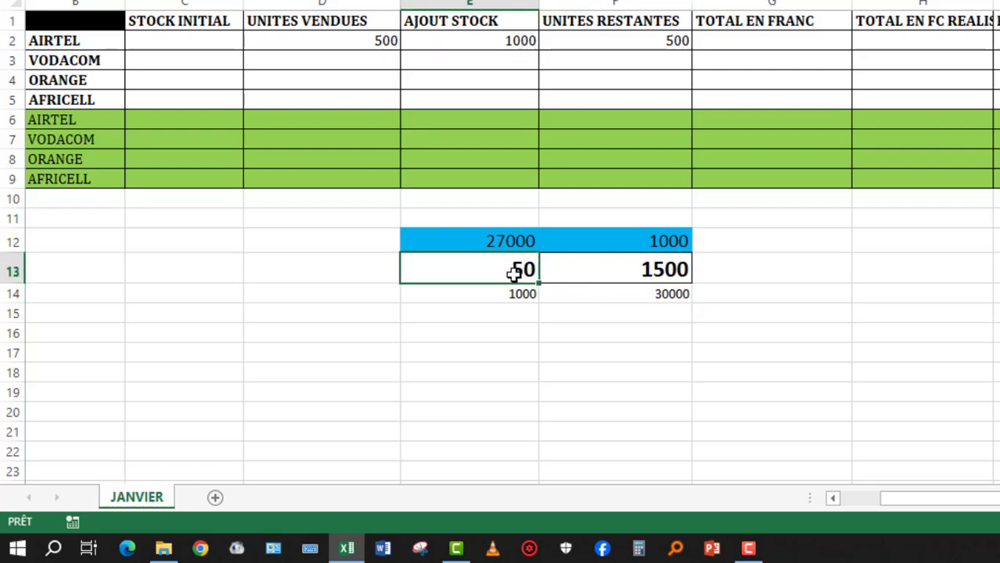
{"action": "left_click", "coordinate": [630, 300]}
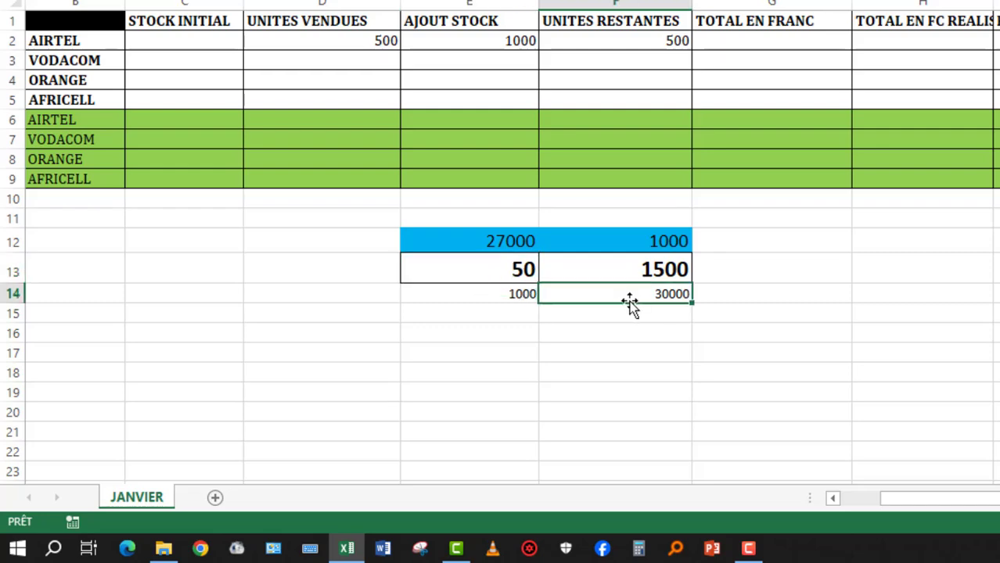
{"action": "left_click", "coordinate": [503, 295]}
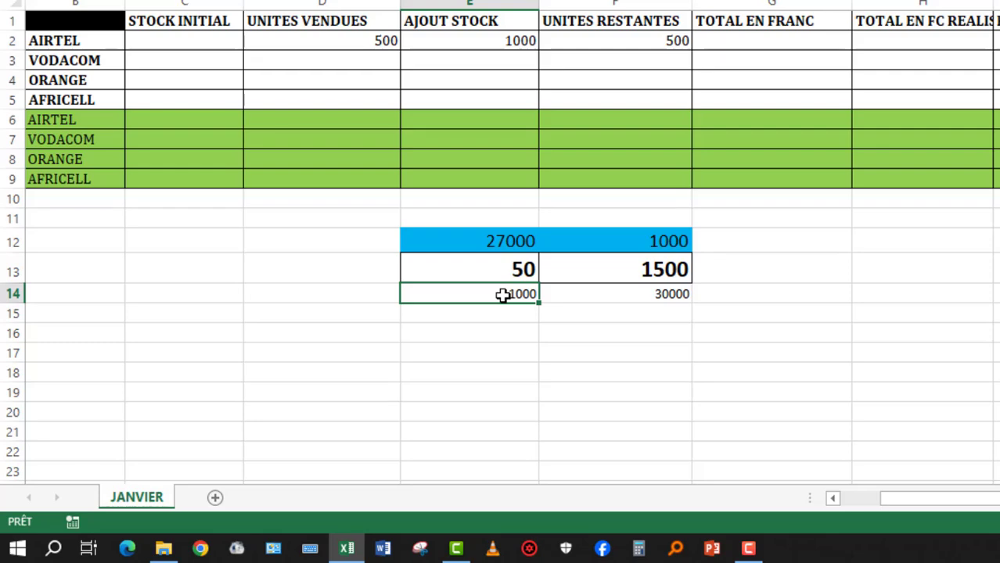
{"action": "left_click", "coordinate": [659, 294]}
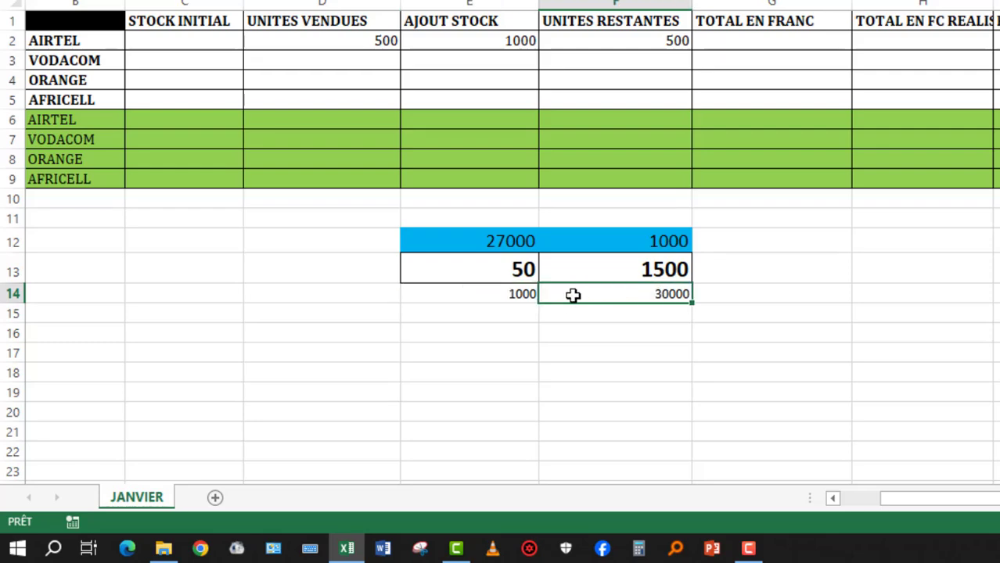
{"action": "left_click", "coordinate": [507, 295]}
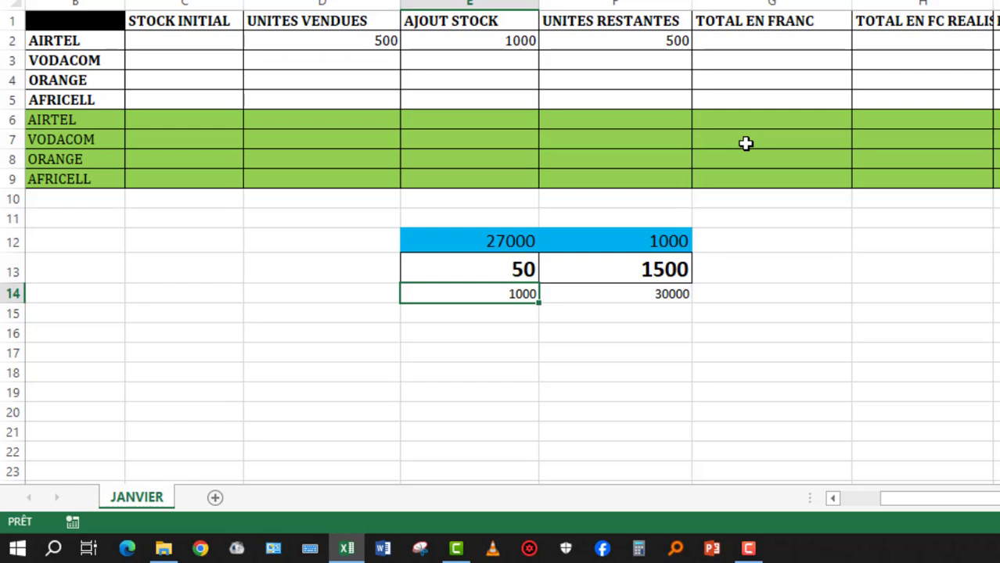
{"action": "left_click", "coordinate": [575, 296]}
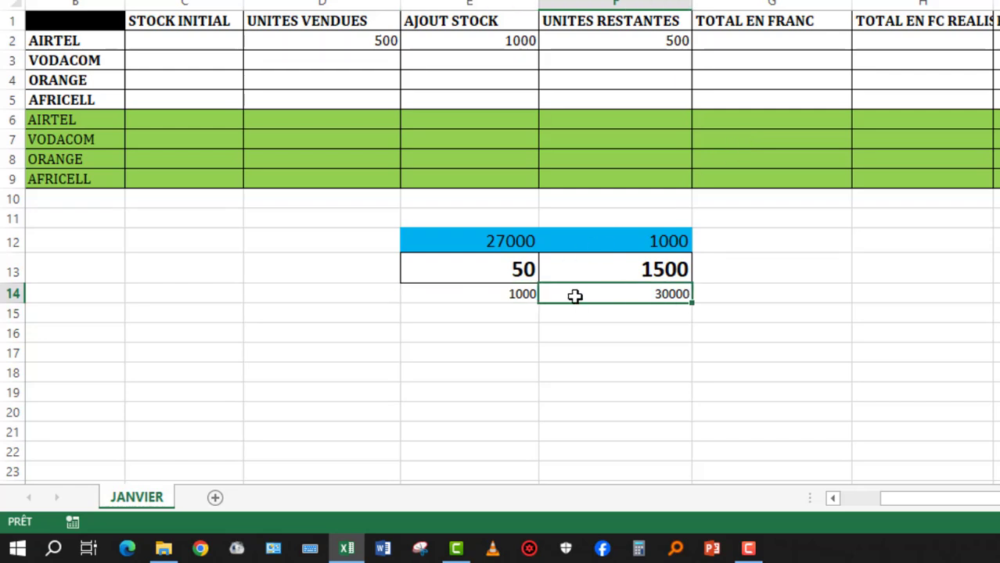
{"action": "left_click", "coordinate": [501, 293]}
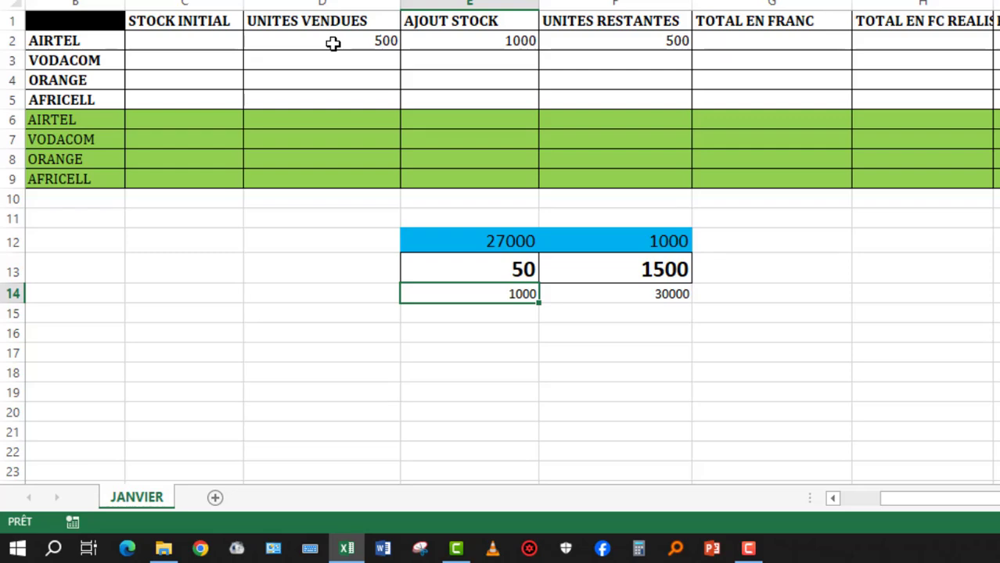
Enter the formula =30*D2 in AIRTEL's TOTAL EN FRANC cell G2 to convert the units sold into francs
{"action": "left_click", "coordinate": [770, 47]}
{"action": "type", "text": "+"}
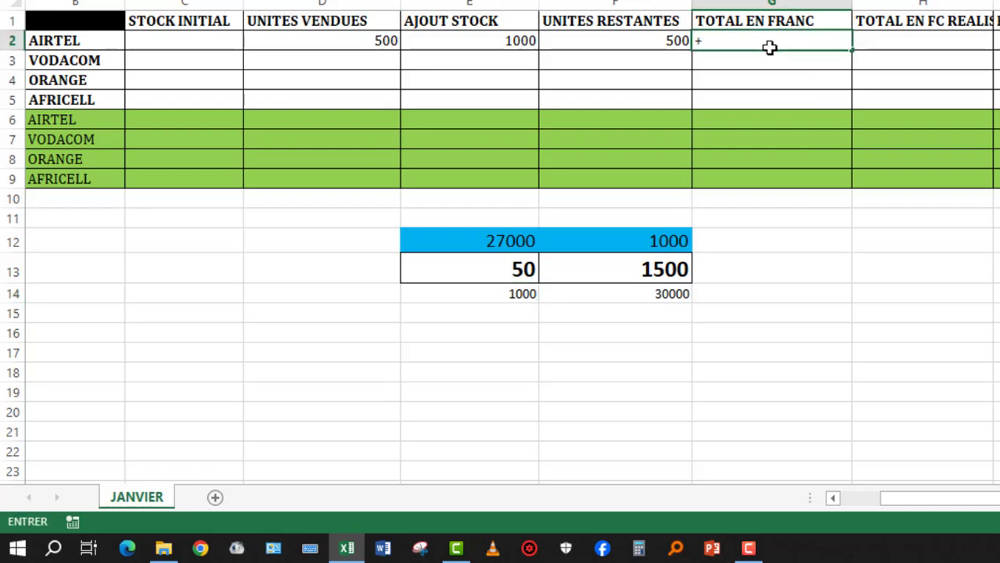
{"action": "key", "text": "BackSpace"}
{"action": "type", "text": "=\"à"}
{"action": "key", "text": "BackSpace"}
{"action": "key", "text": "BackSpace"}
{"action": "type", "text": "30"}
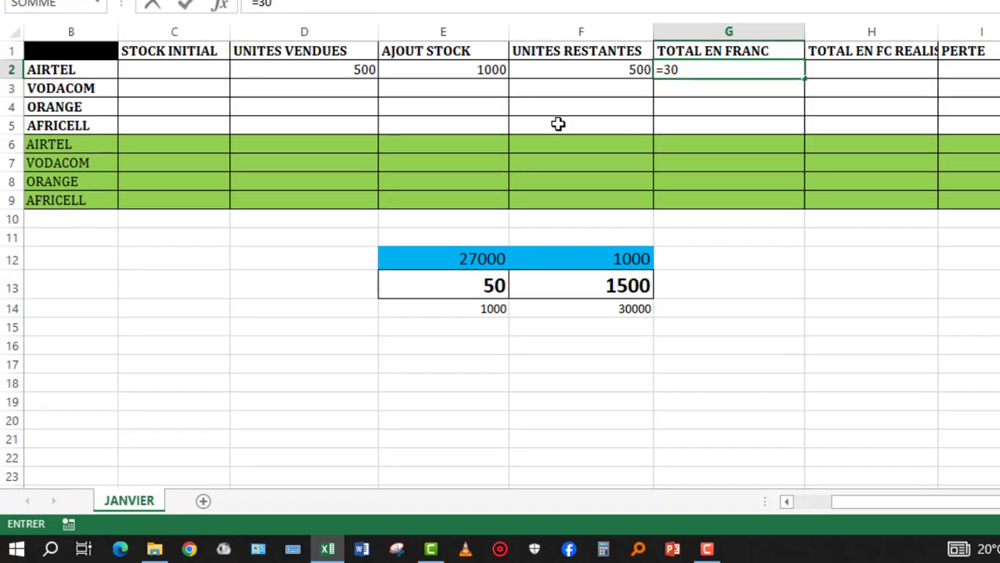
{"action": "type", "text": "µ"}
{"action": "key", "text": "BackSpace"}
{"action": "type", "text": "*"}
{"action": "left_click", "coordinate": [312, 68]}
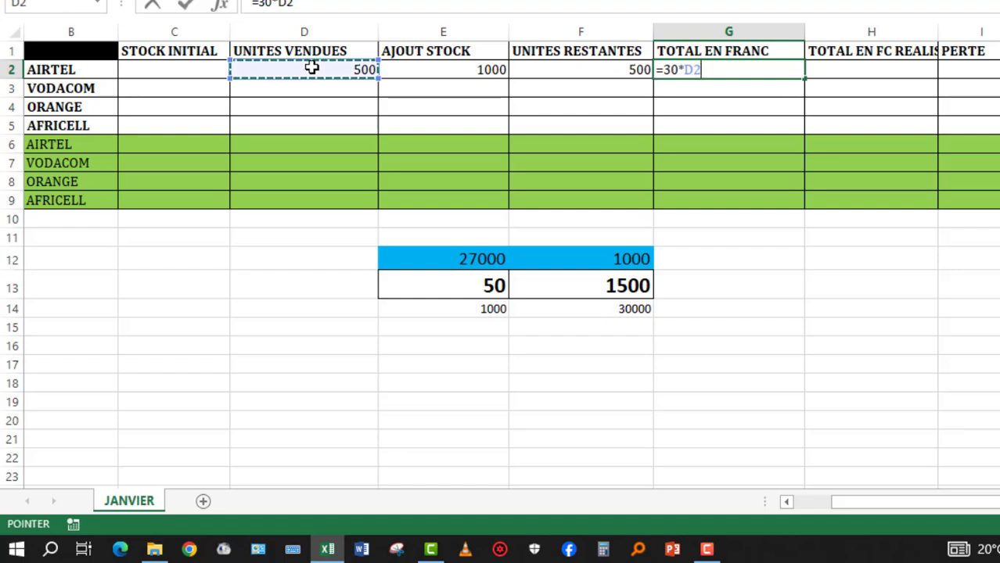
{"action": "key", "text": "Return"}
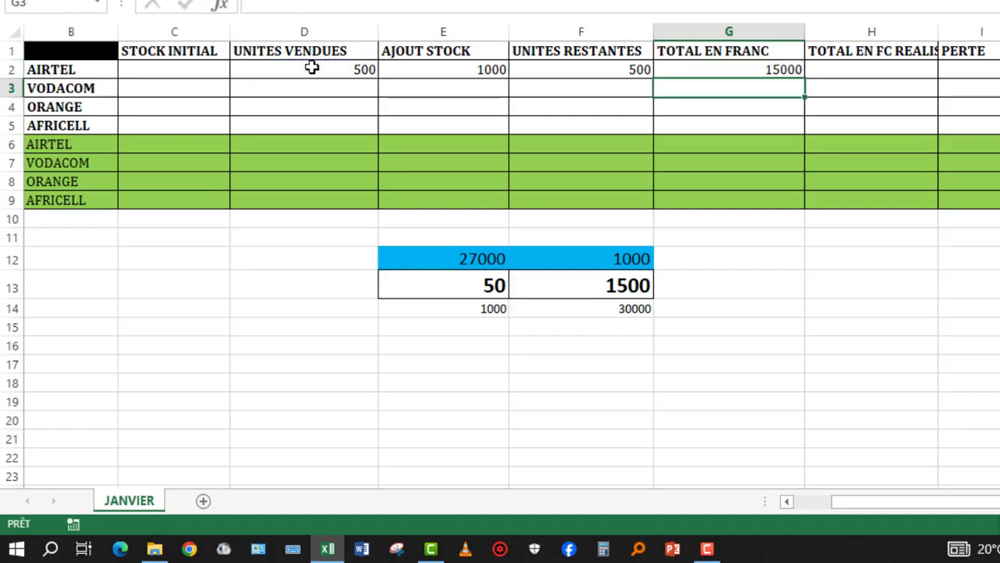
Set AIRTEL's UNITES RESTANTES value in cell F2 to 650
{"action": "left_click", "coordinate": [692, 70]}
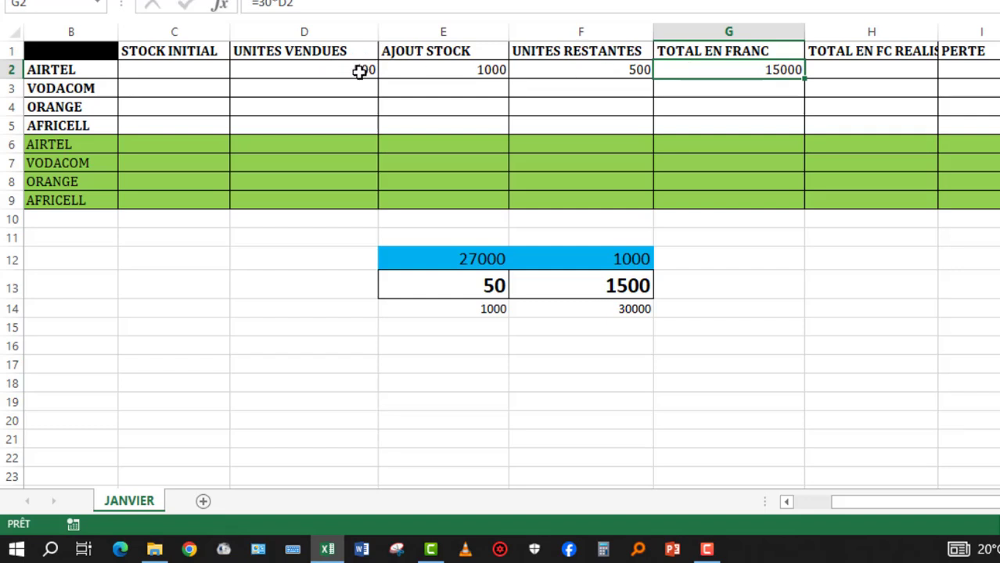
{"action": "left_click", "coordinate": [539, 70]}
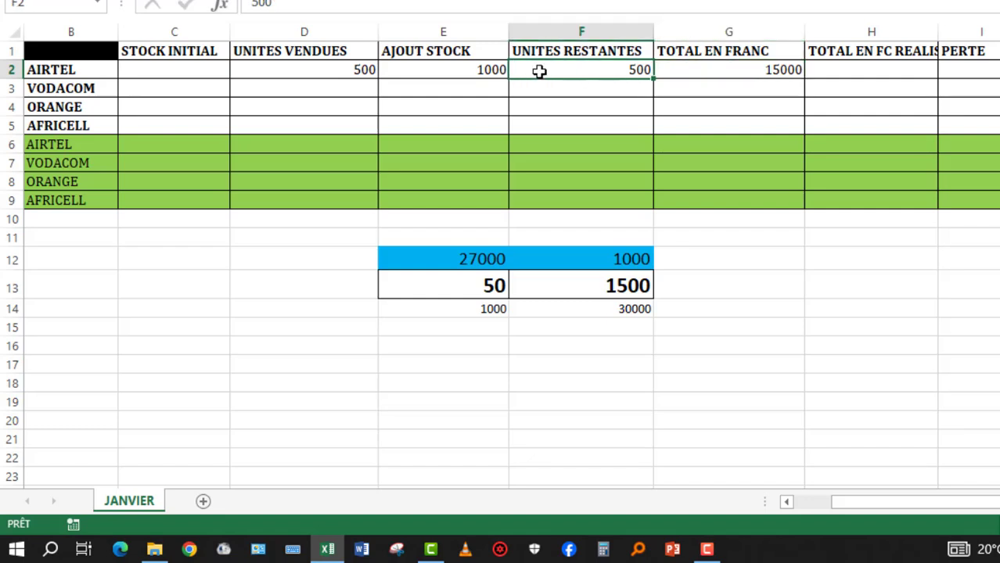
{"action": "type", "text": "650"}
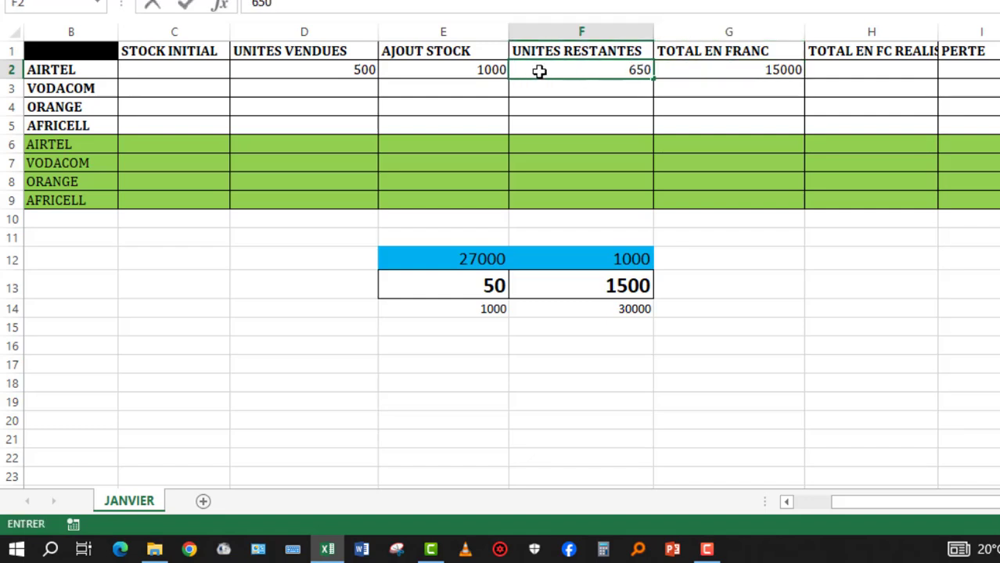
{"action": "key", "text": "Return"}
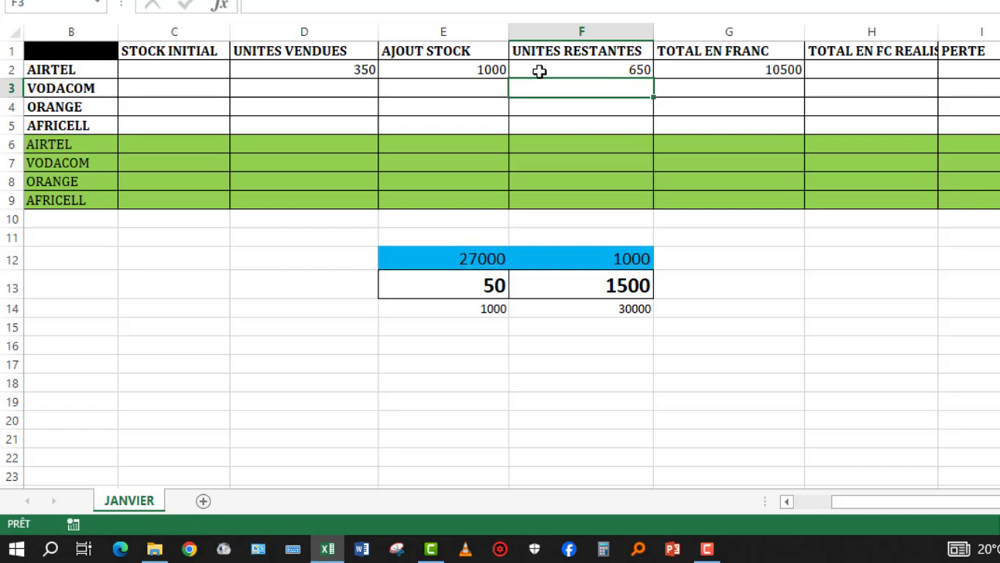
Examine the formula in AIRTEL's TOTAL EN FRANC cell against the reference pairs in E12:F14
{"action": "left_click", "coordinate": [696, 68]}
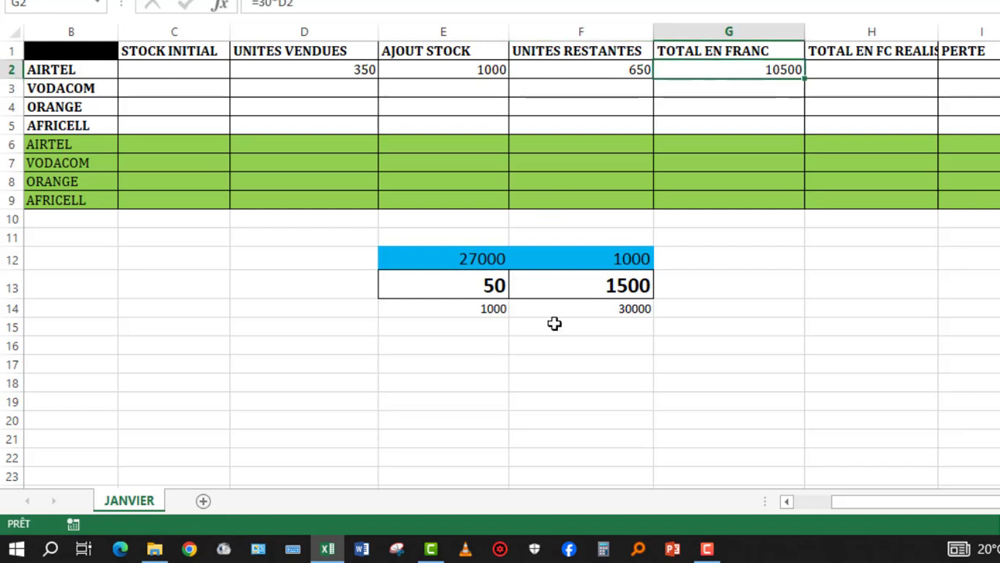
{"action": "left_click_drag", "start_coordinate": [397, 259], "coordinate": [599, 304]}
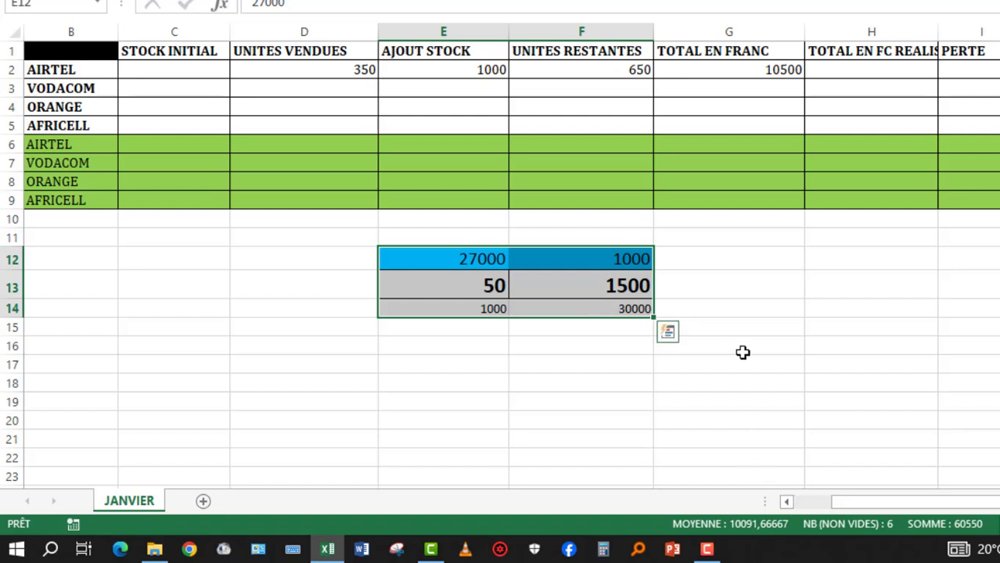
{"action": "left_click", "coordinate": [699, 70]}
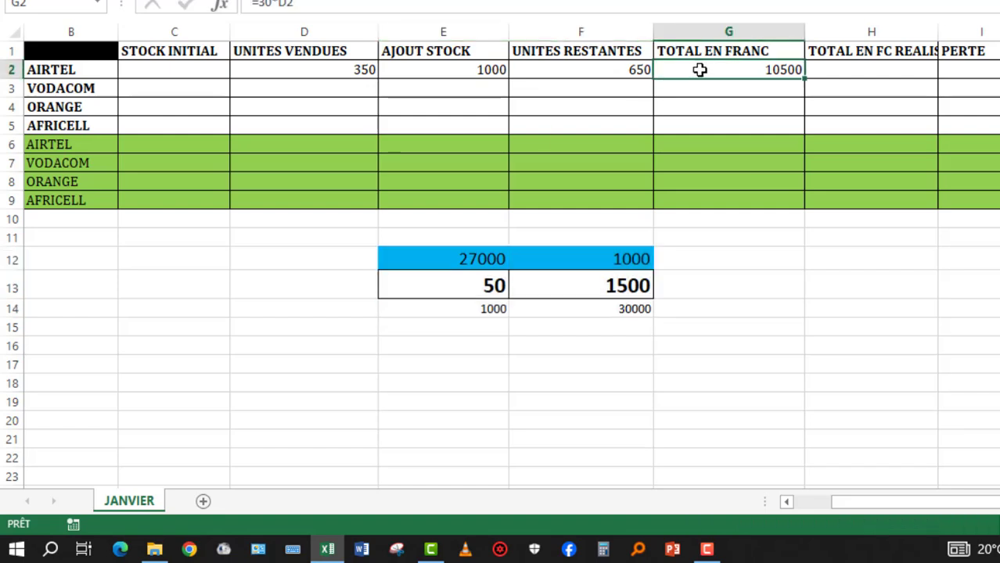
{"action": "double_click", "coordinate": [698, 69]}
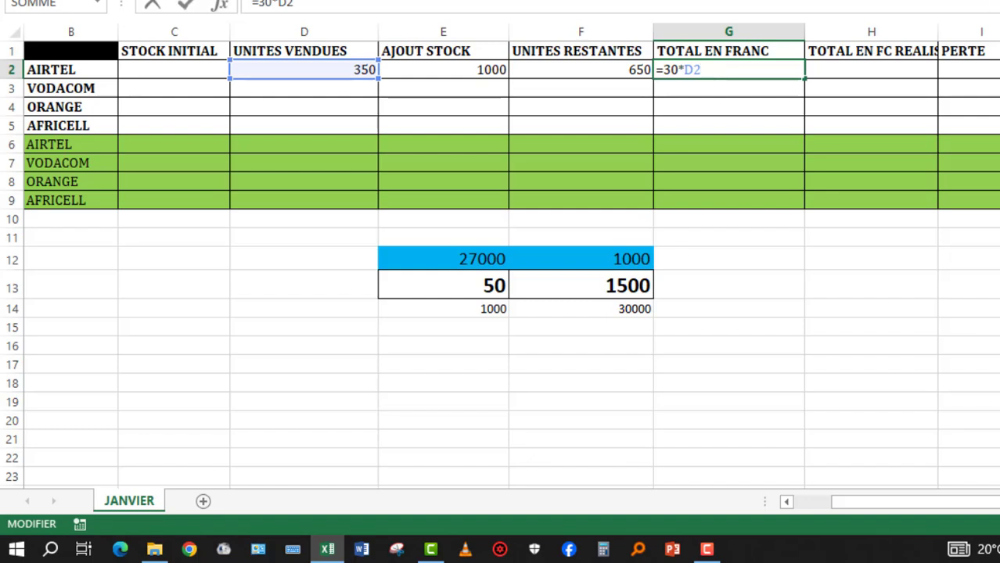
{"action": "key", "text": "Return"}
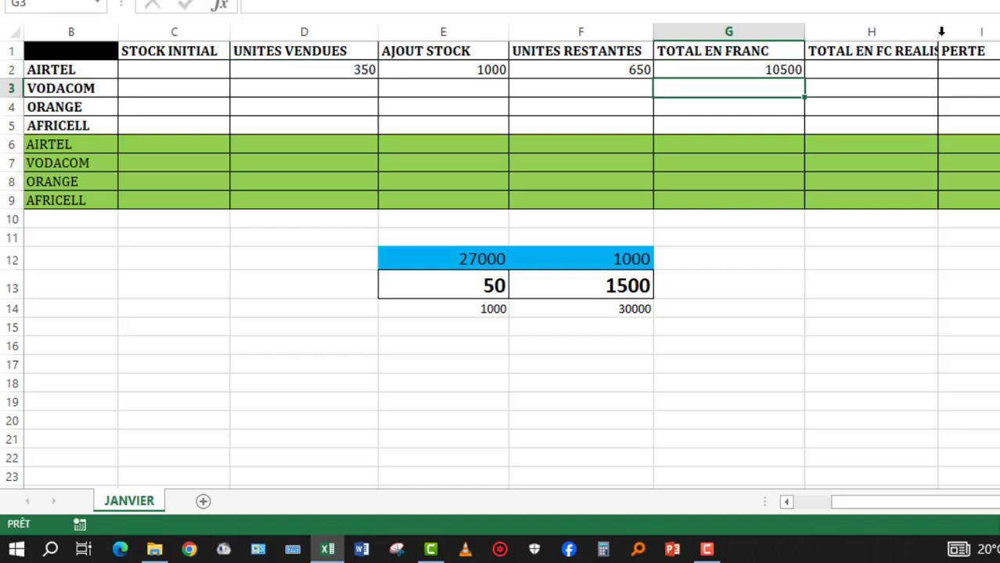
Widen the TOTAL EN FC REALISE column to fit its header and enter 10000 in AIRTEL's cell H2
{"action": "left_click_drag", "start_coordinate": [933, 32], "coordinate": [961, 31]}
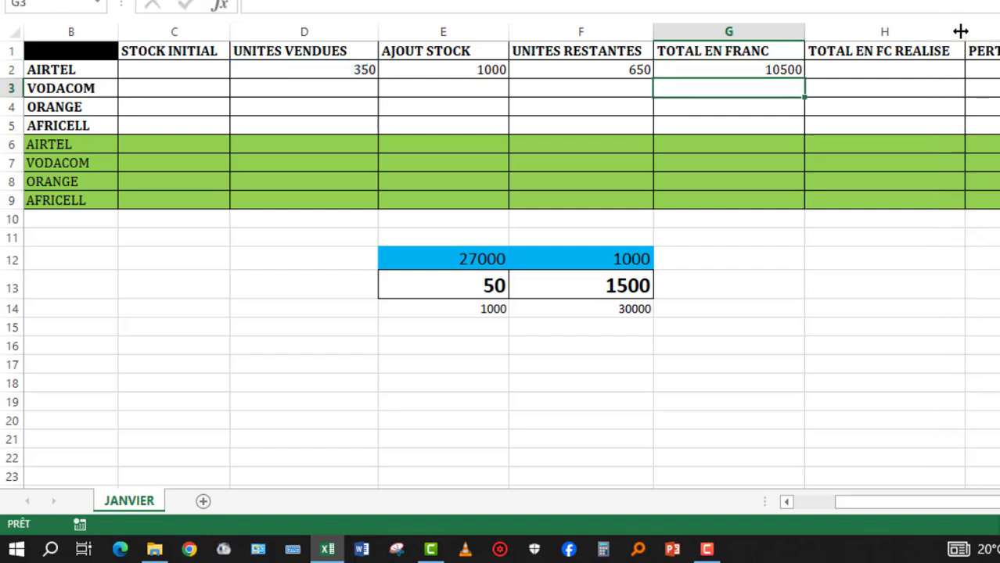
{"action": "left_click", "coordinate": [868, 68]}
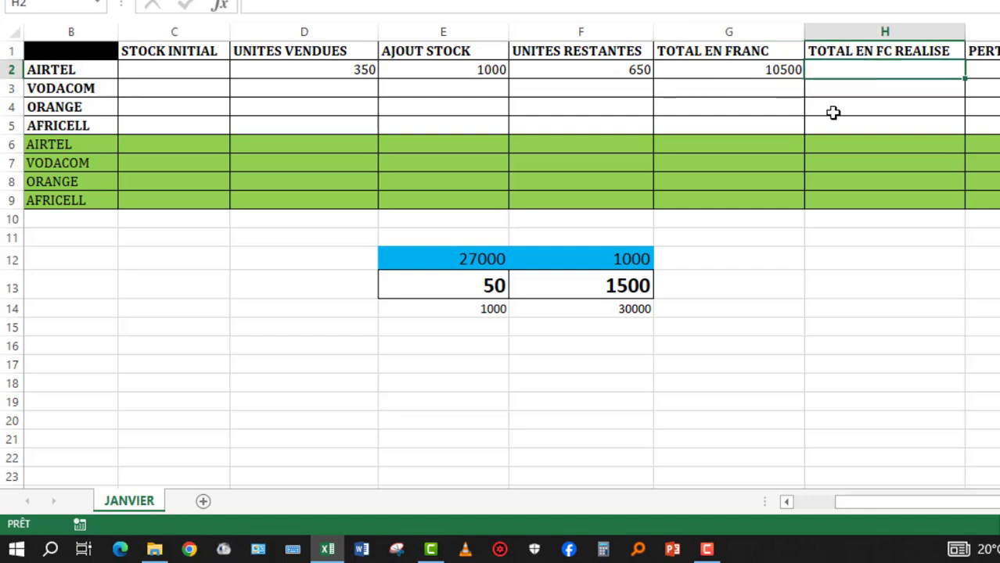
{"action": "key", "text": "Right"}
{"action": "key", "text": "Right"}
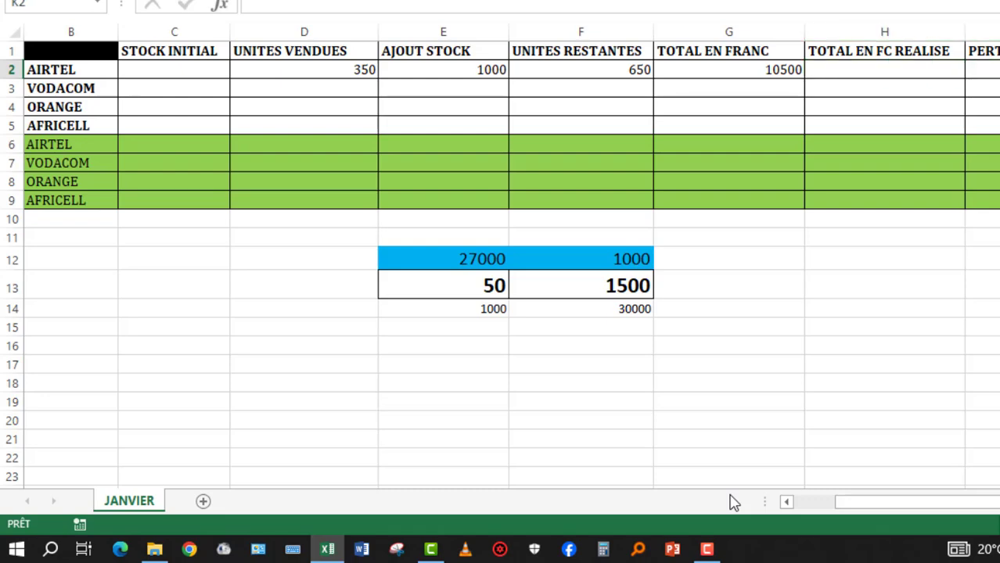
{"action": "key", "text": "Left"}
{"action": "key", "text": "Left"}
{"action": "key", "text": "Left"}
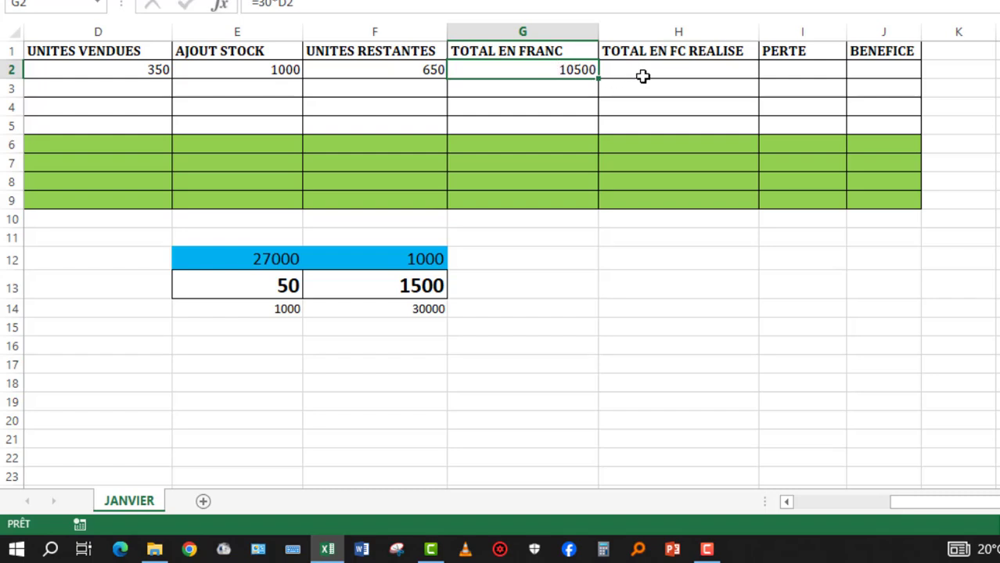
{"action": "left_click", "coordinate": [643, 71]}
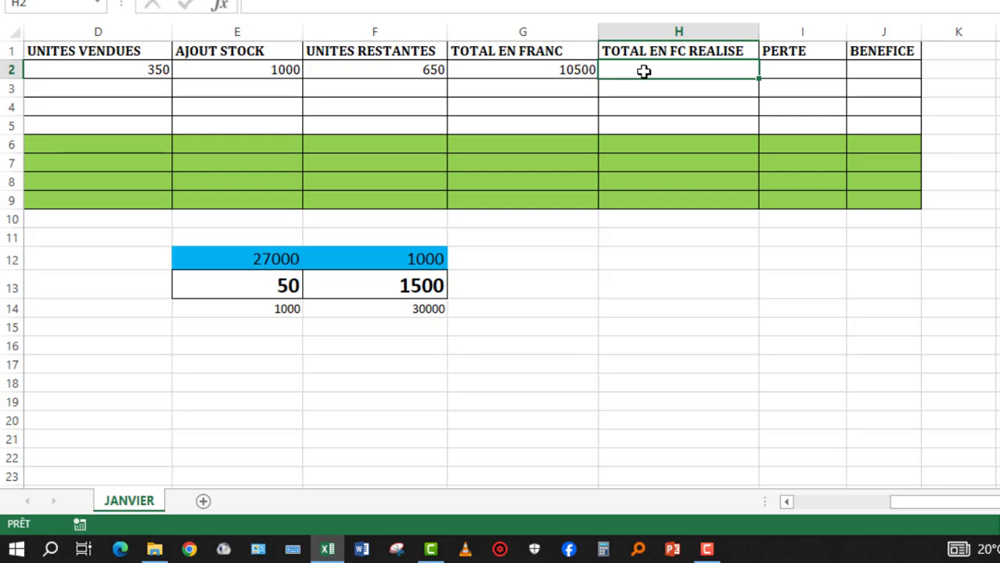
{"action": "type", "text": "1000"}
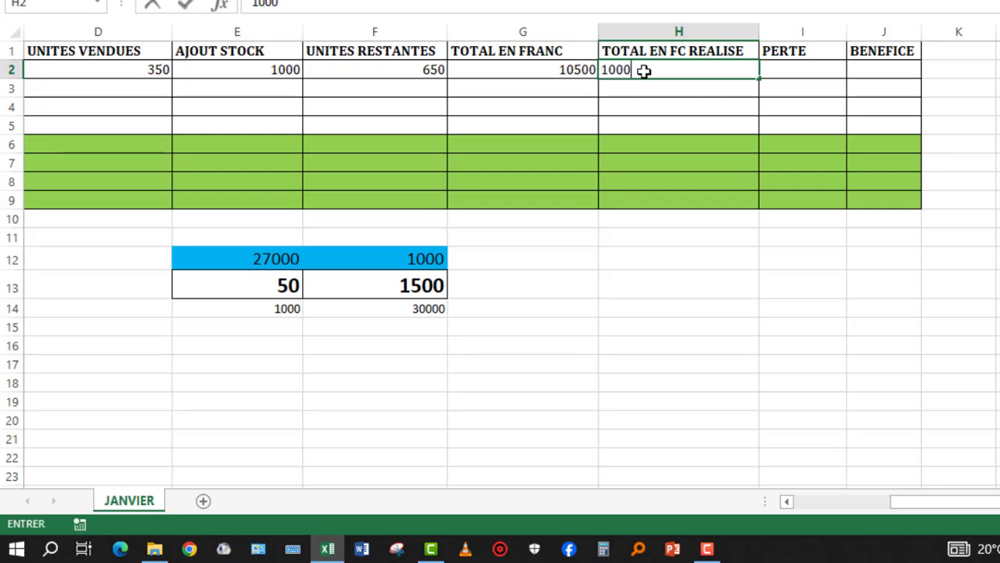
{"action": "type", "text": "0"}
{"action": "key", "text": "Return"}
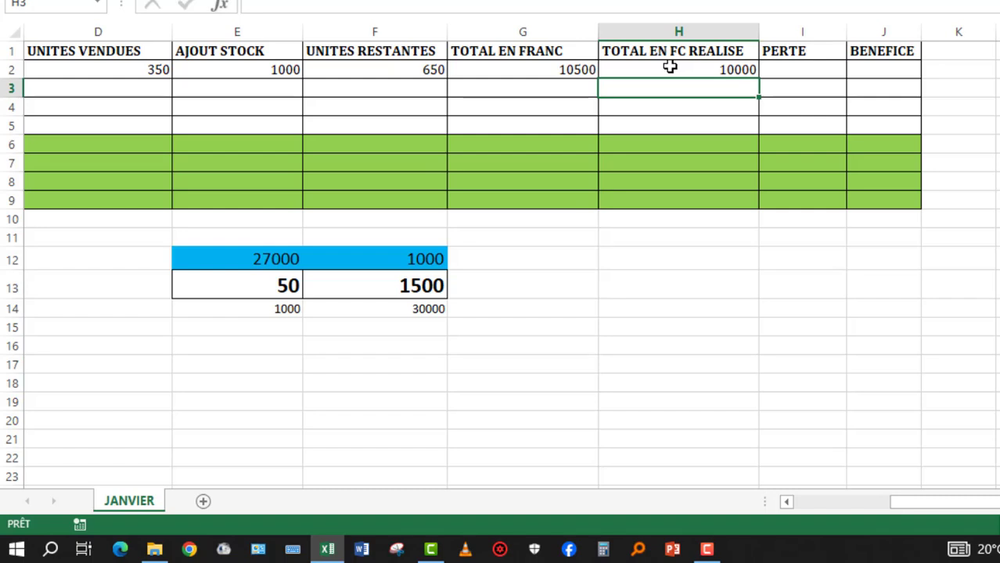
Widen the PERTE column and enter the formula =G2-H2 in AIRTEL's cell I2 to calculate the loss
{"action": "left_click", "coordinate": [524, 64]}
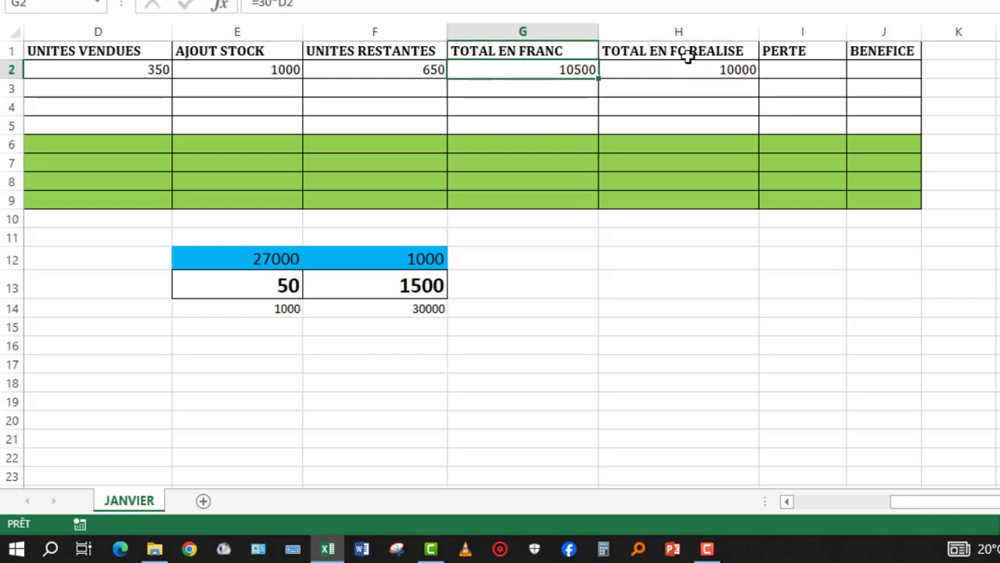
{"action": "left_click", "coordinate": [643, 69]}
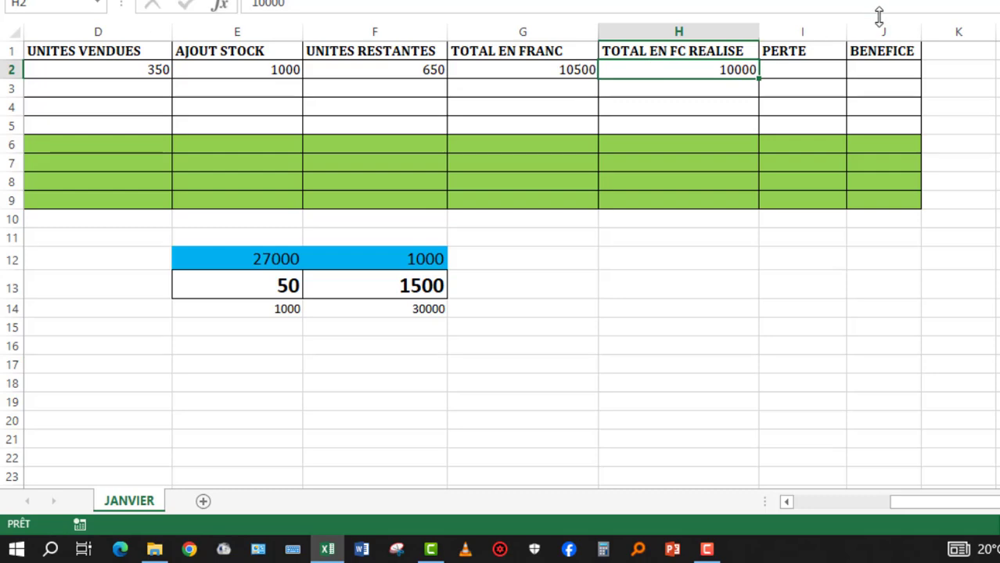
{"action": "left_click_drag", "start_coordinate": [846, 33], "coordinate": [867, 33]}
{"action": "left_click", "coordinate": [803, 67]}
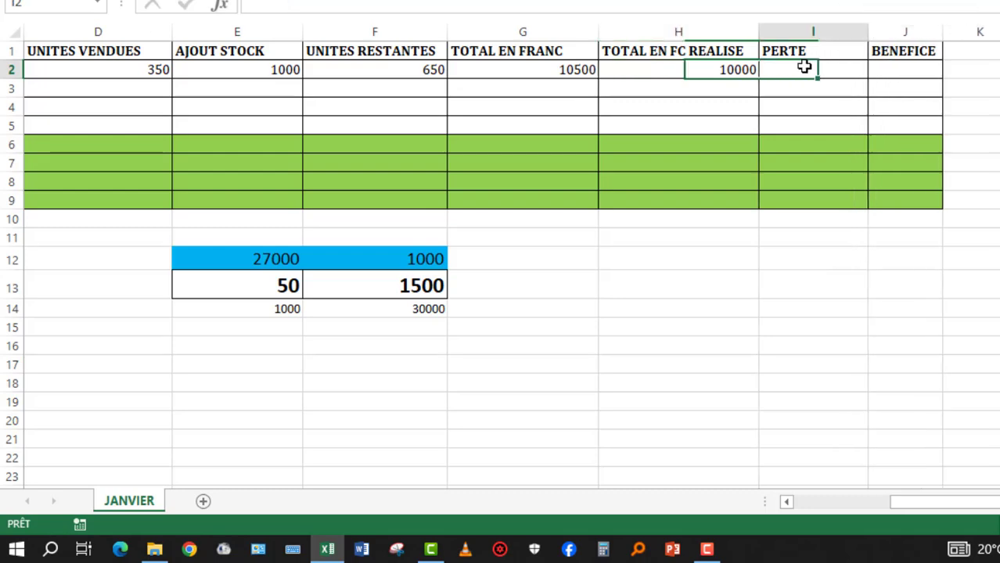
{"action": "type", "text": "="}
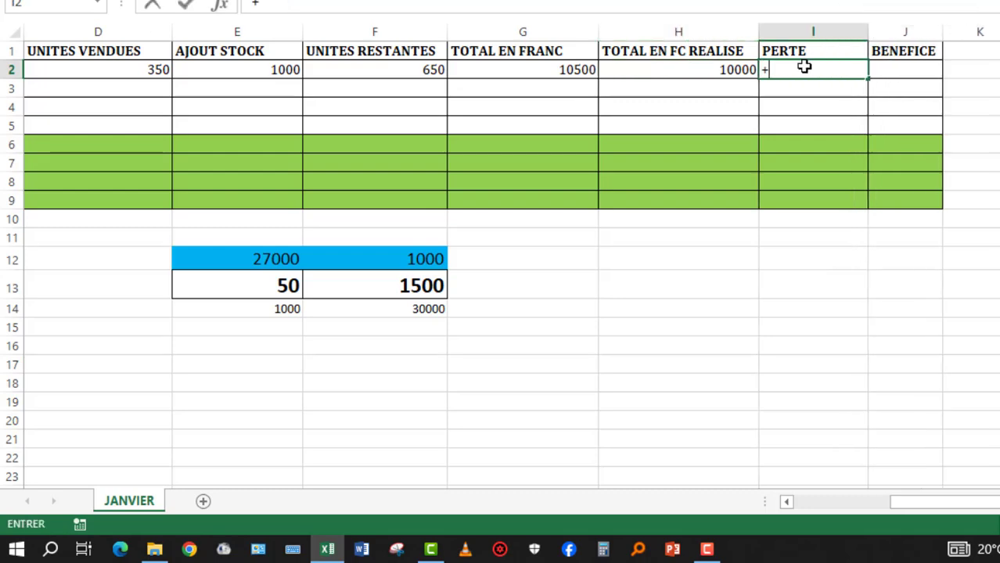
{"action": "key", "text": "BackSpace"}
{"action": "type", "text": "="}
{"action": "left_click", "coordinate": [496, 68]}
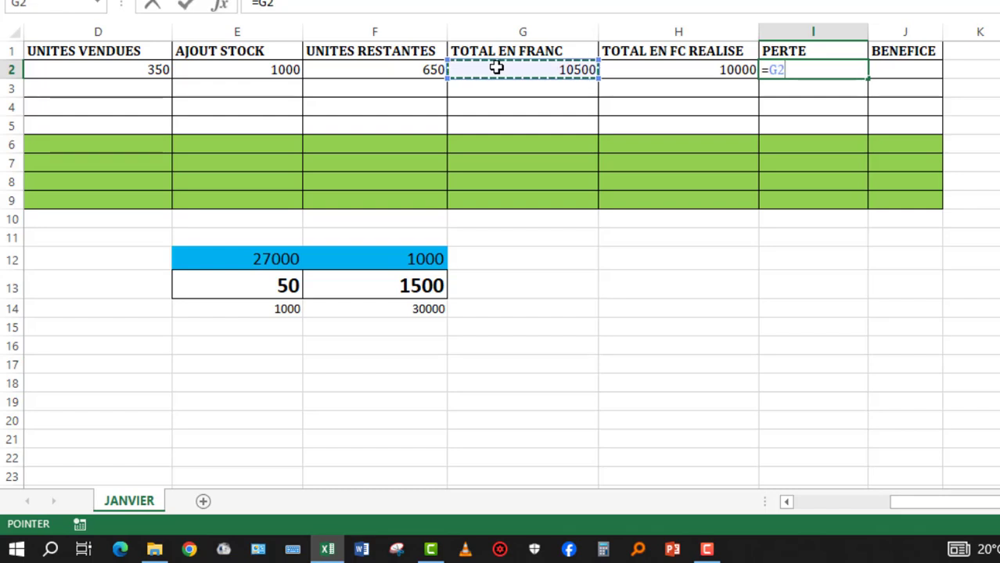
{"action": "type", "text": "-"}
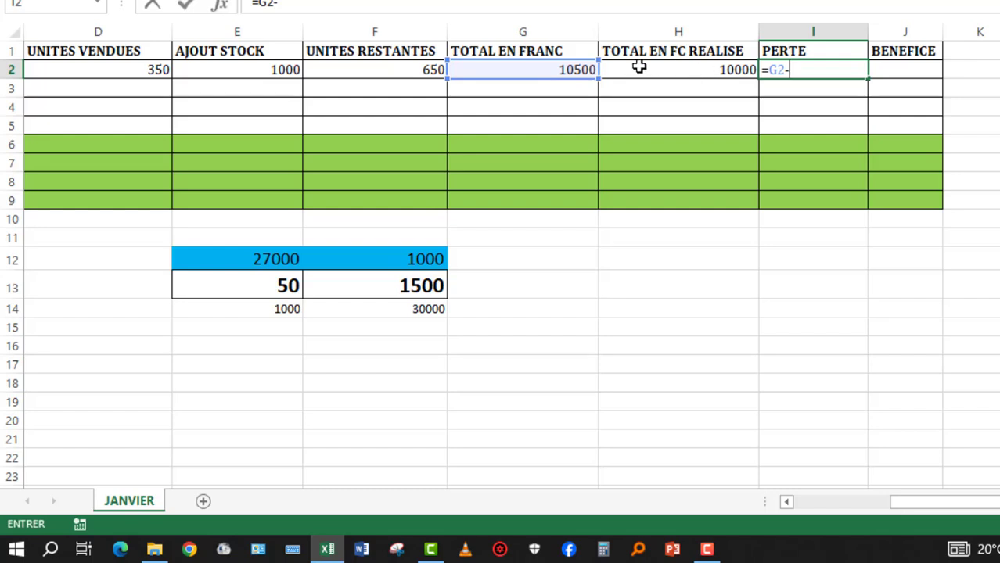
{"action": "left_click", "coordinate": [664, 70]}
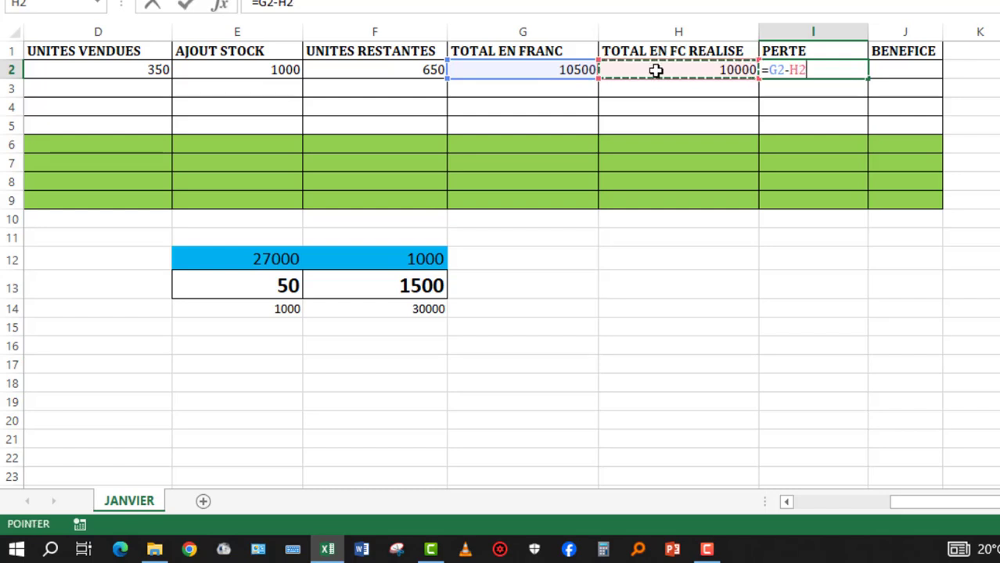
{"action": "key", "text": "Return"}
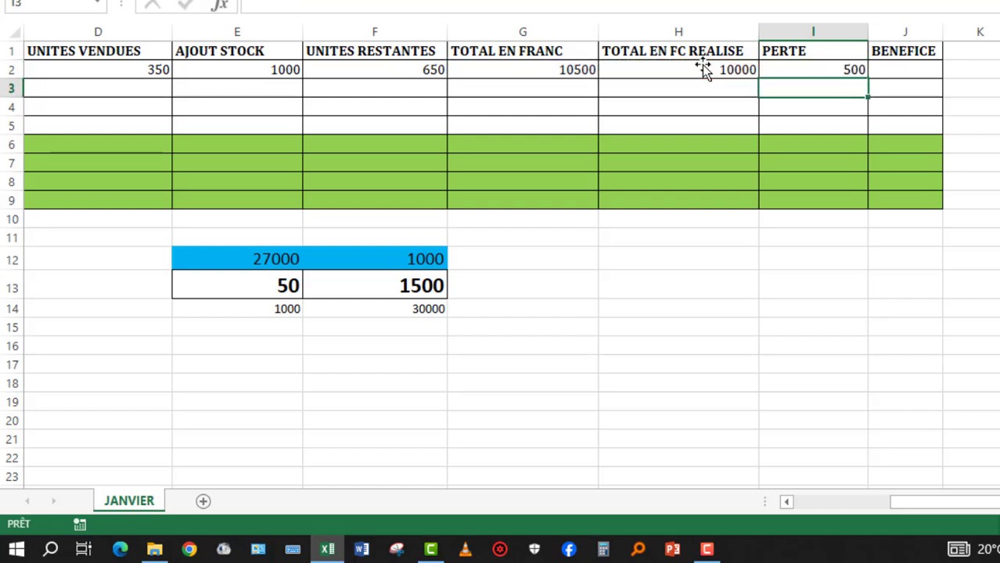
{"action": "left_click", "coordinate": [810, 68]}
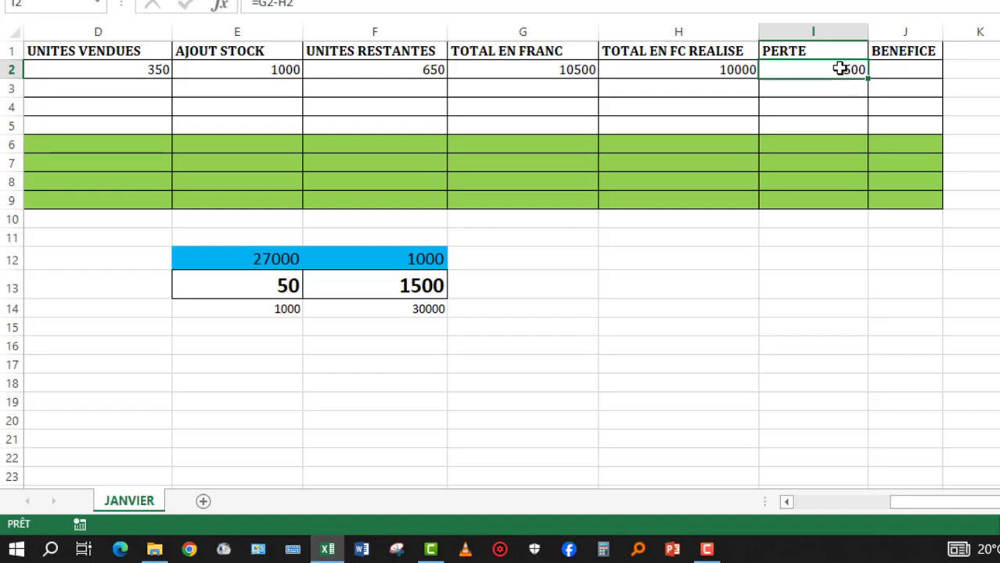
Re-enter the formula =30*D2 in AIRTEL's TOTAL EN FRANC cell G2
{"action": "left_click", "coordinate": [525, 68]}
{"action": "type", "text": "éàà"}
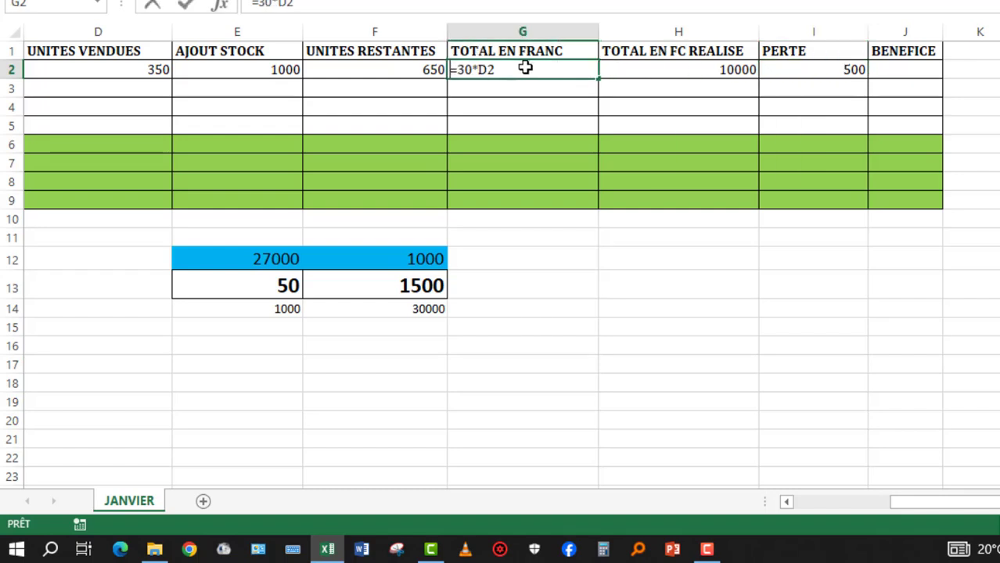
{"action": "key", "text": "BackSpace"}
{"action": "key", "text": "BackSpace"}
{"action": "key", "text": "BackSpace"}
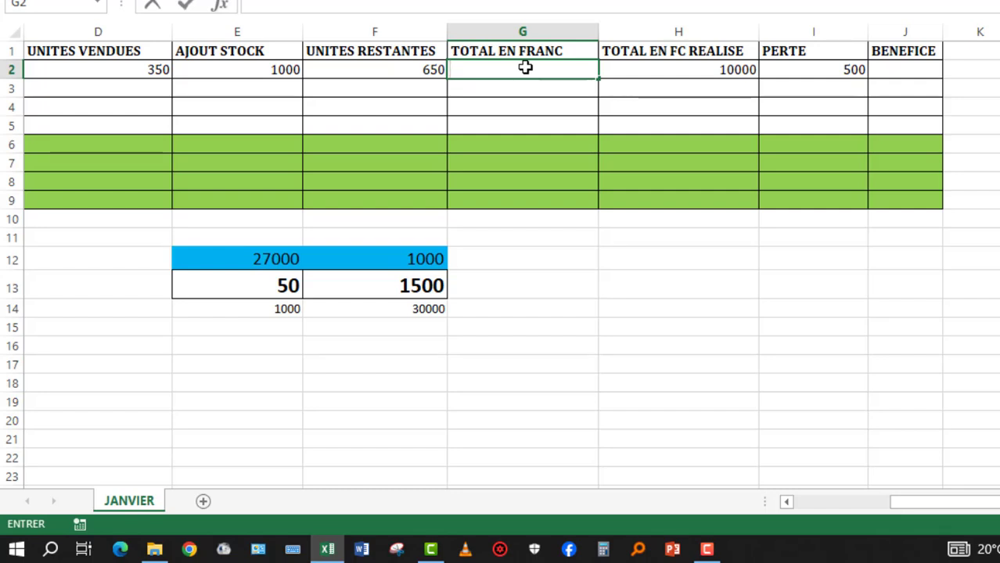
{"action": "type", "text": "=30*D2"}
{"action": "key", "text": "Return"}
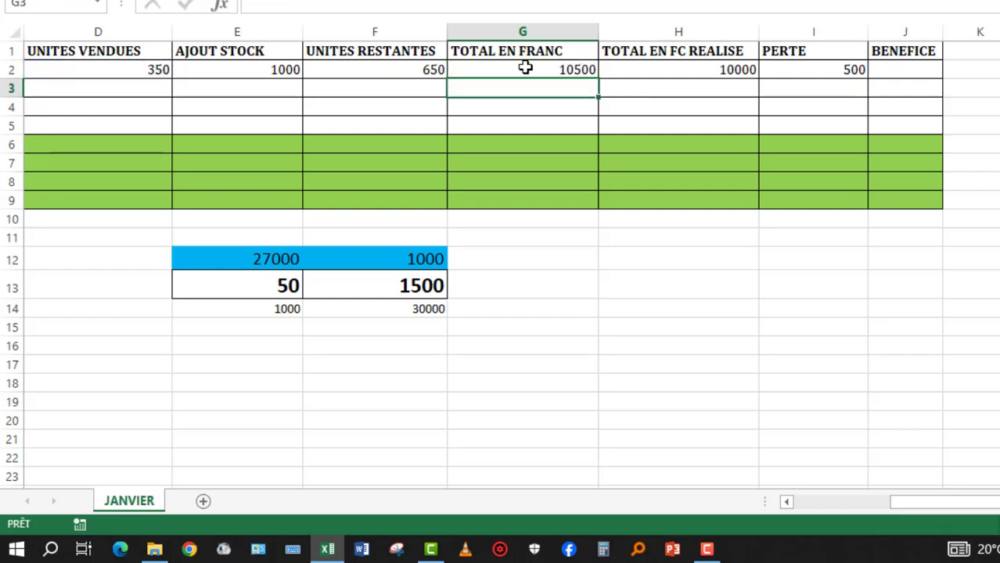
{"action": "left_click", "coordinate": [564, 69]}
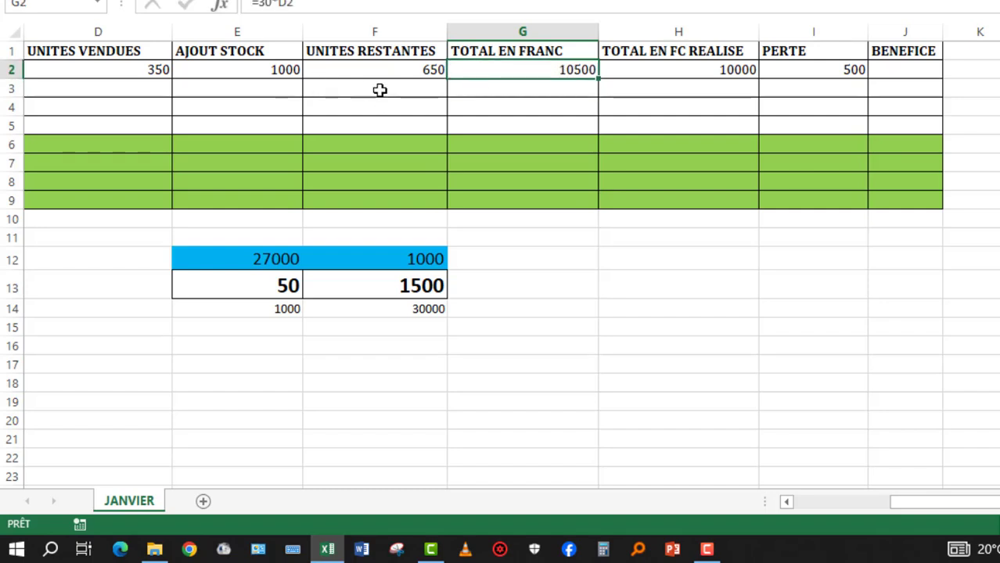
Set AIRTEL's UNITES RESTANTES value in cell F2 to 400
{"action": "left_click", "coordinate": [383, 66]}
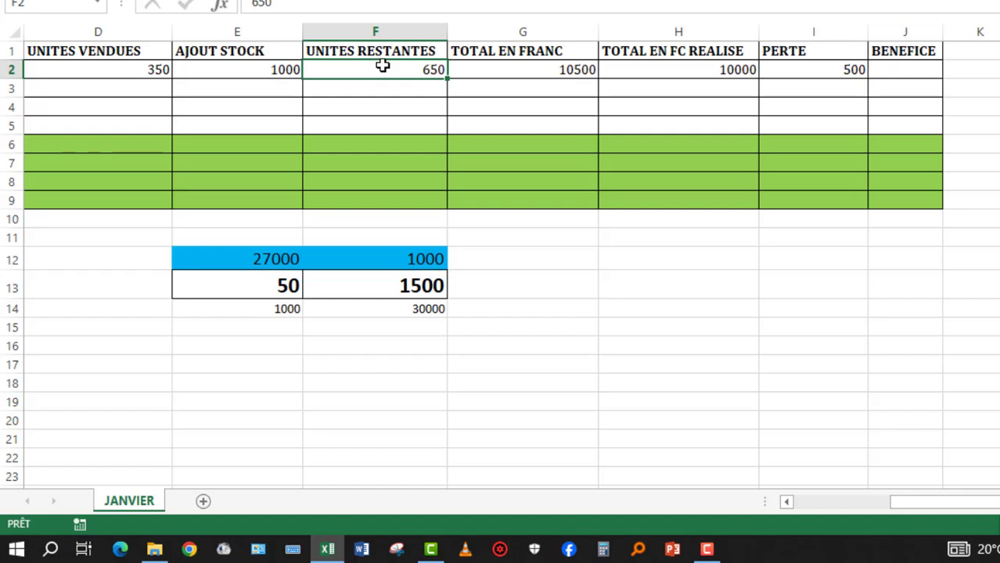
{"action": "type", "text": "400"}
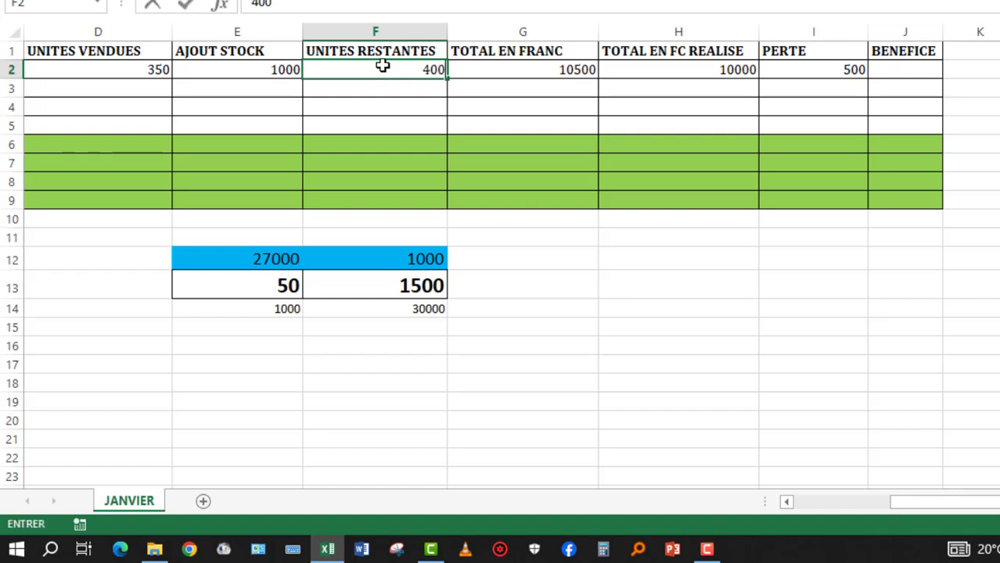
{"action": "key", "text": "Return"}
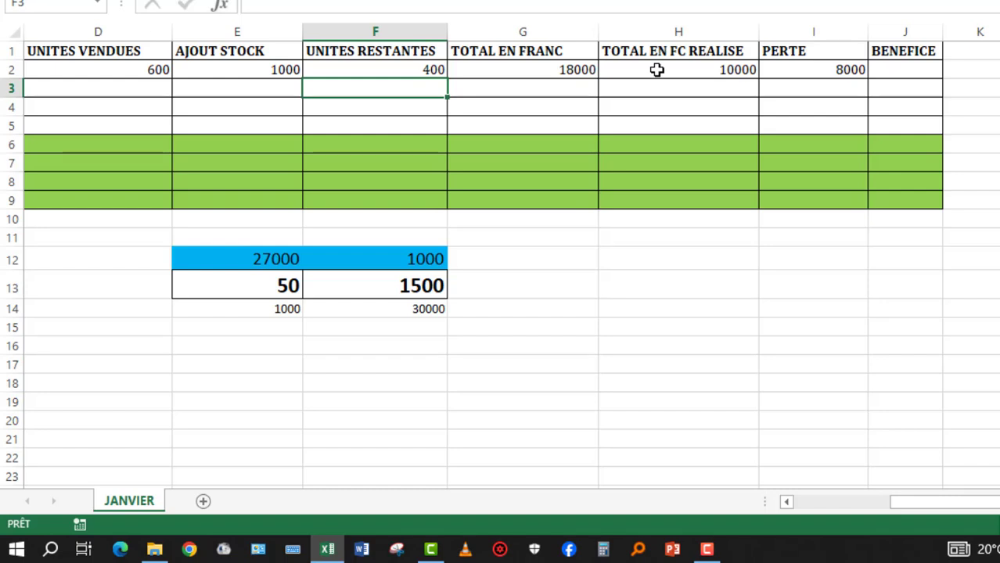
Examine AIRTEL's loss in PERTE cell I2 and the formula in TOTAL EN FRANC cell G2
{"action": "left_click", "coordinate": [805, 69]}
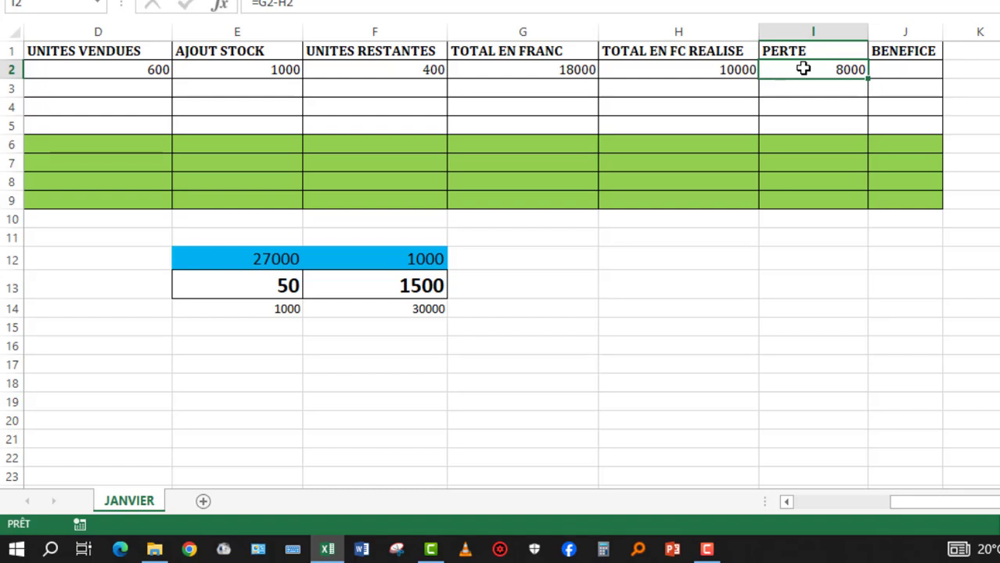
{"action": "left_click", "coordinate": [786, 501]}
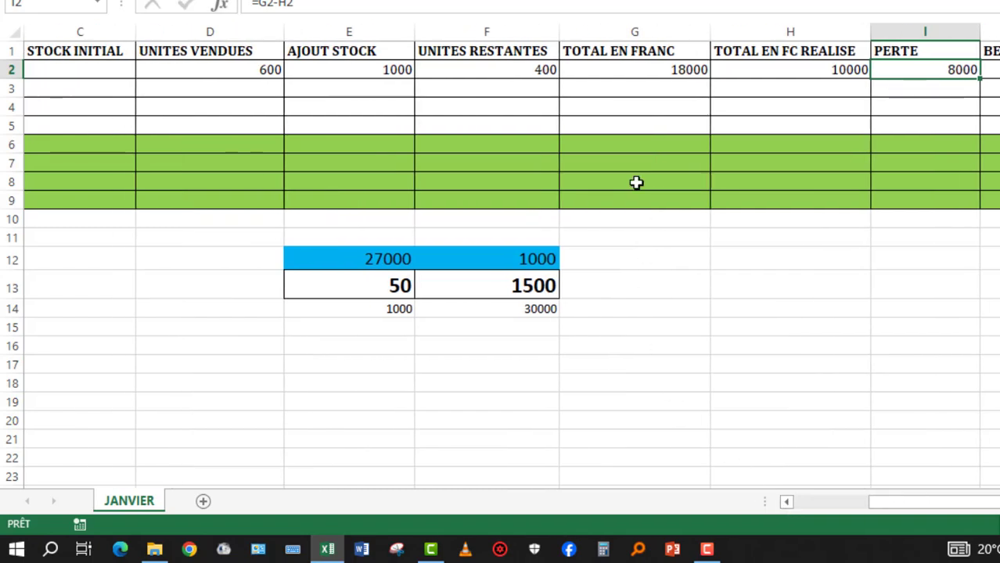
{"action": "left_click", "coordinate": [626, 73]}
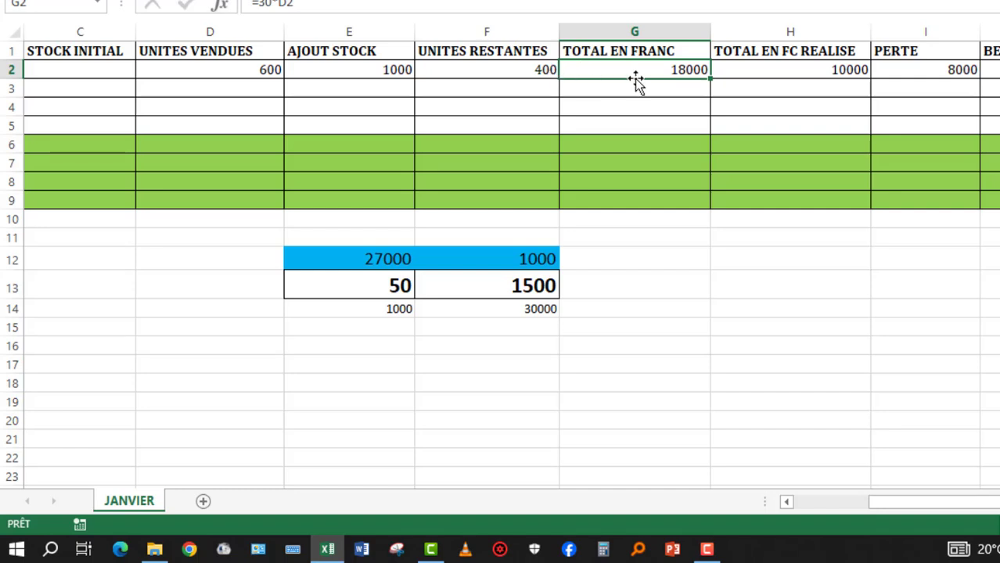
{"action": "double_click", "coordinate": [629, 69]}
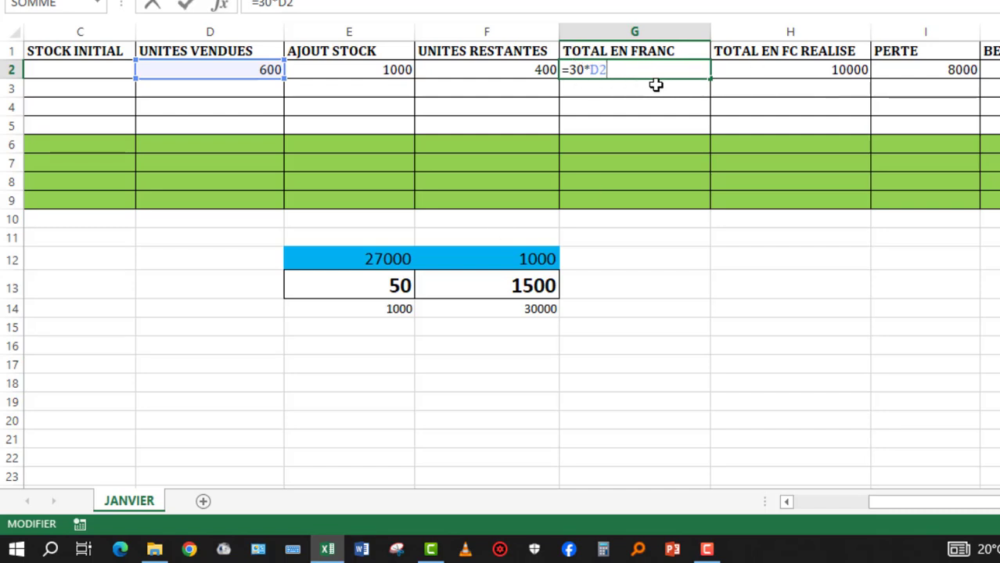
{"action": "key", "text": "Return"}
Set AIRTEL's TOTAL EN FC REALISE value in cell H2 to 18000 and check the PERTE cell I2
{"action": "left_click", "coordinate": [770, 69]}
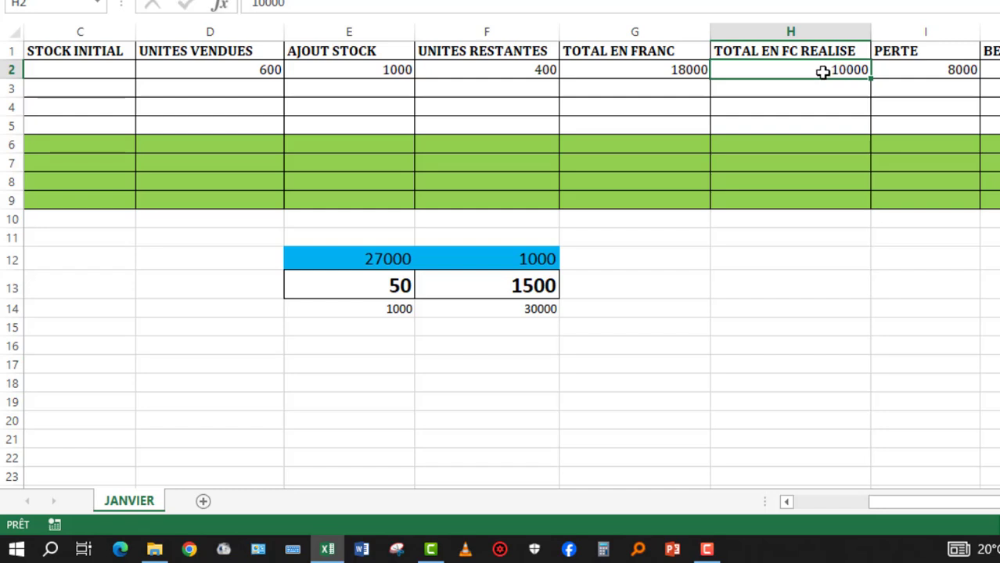
{"action": "type", "text": "18000"}
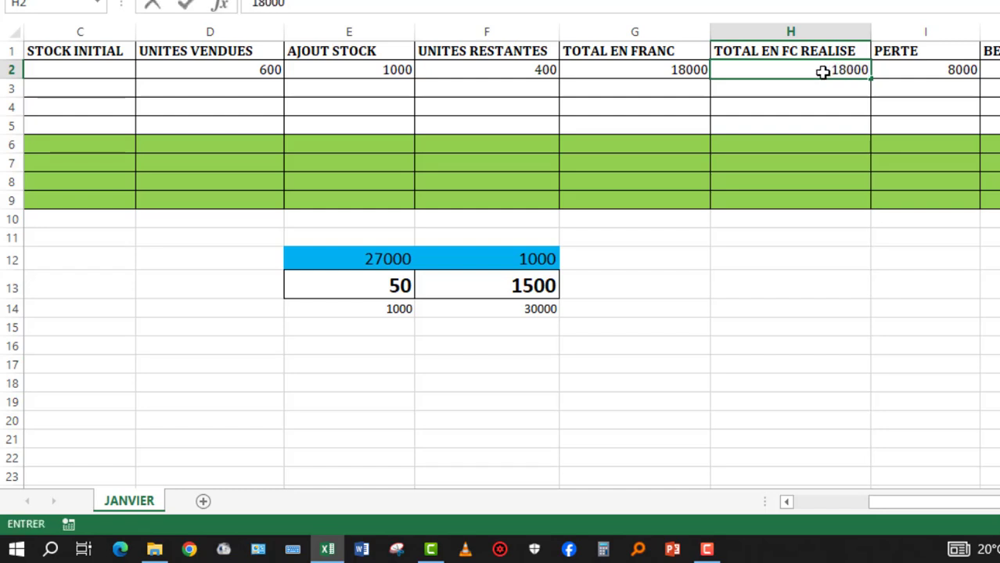
{"action": "key", "text": "Return"}
{"action": "left_click", "coordinate": [945, 71]}
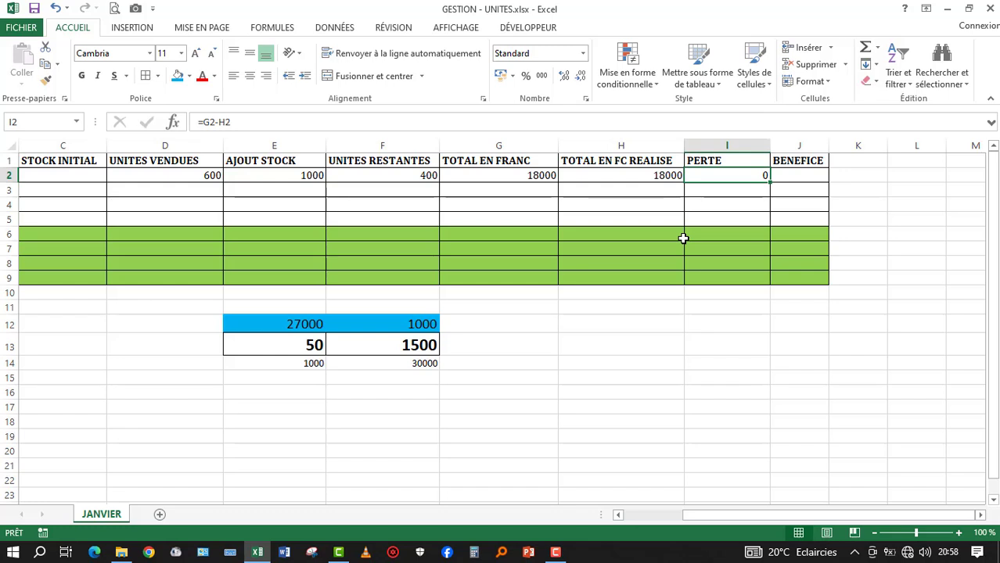
{"action": "left_click", "coordinate": [589, 233]}
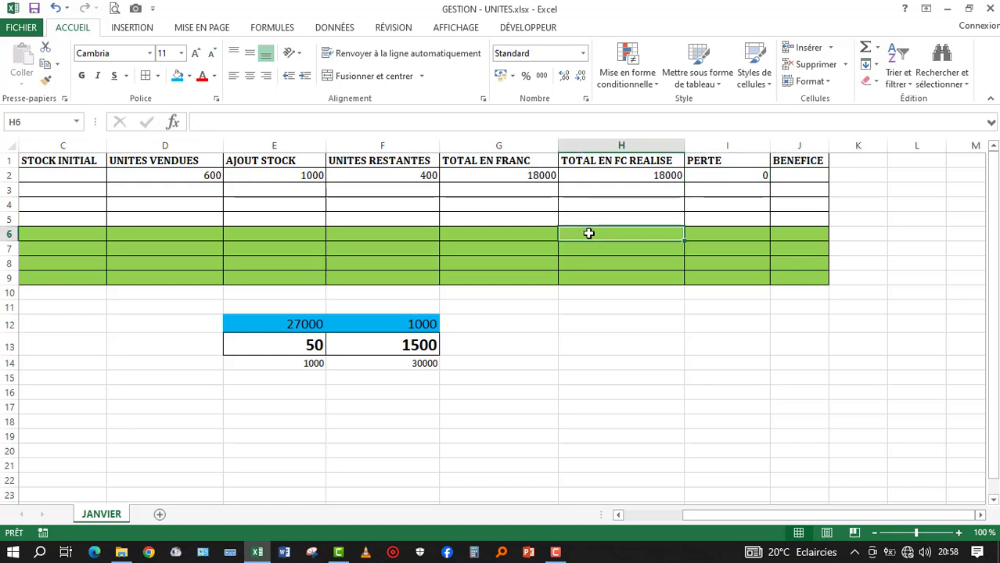